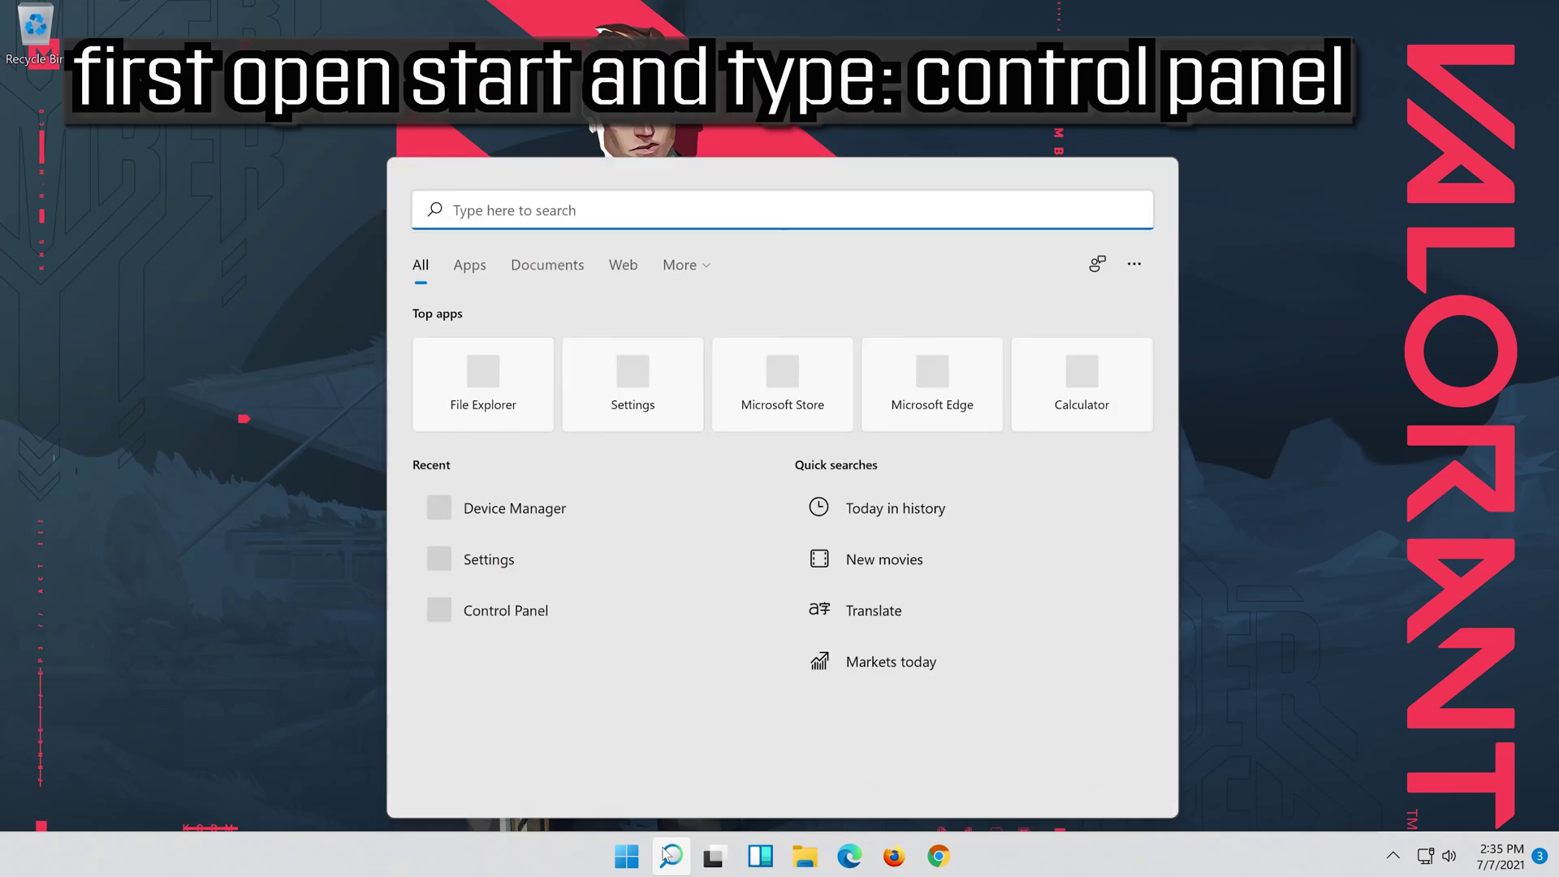
Step: Search for 'control panel' and launch Control Panel from the results
{"action": "type", "text": "control pan"}
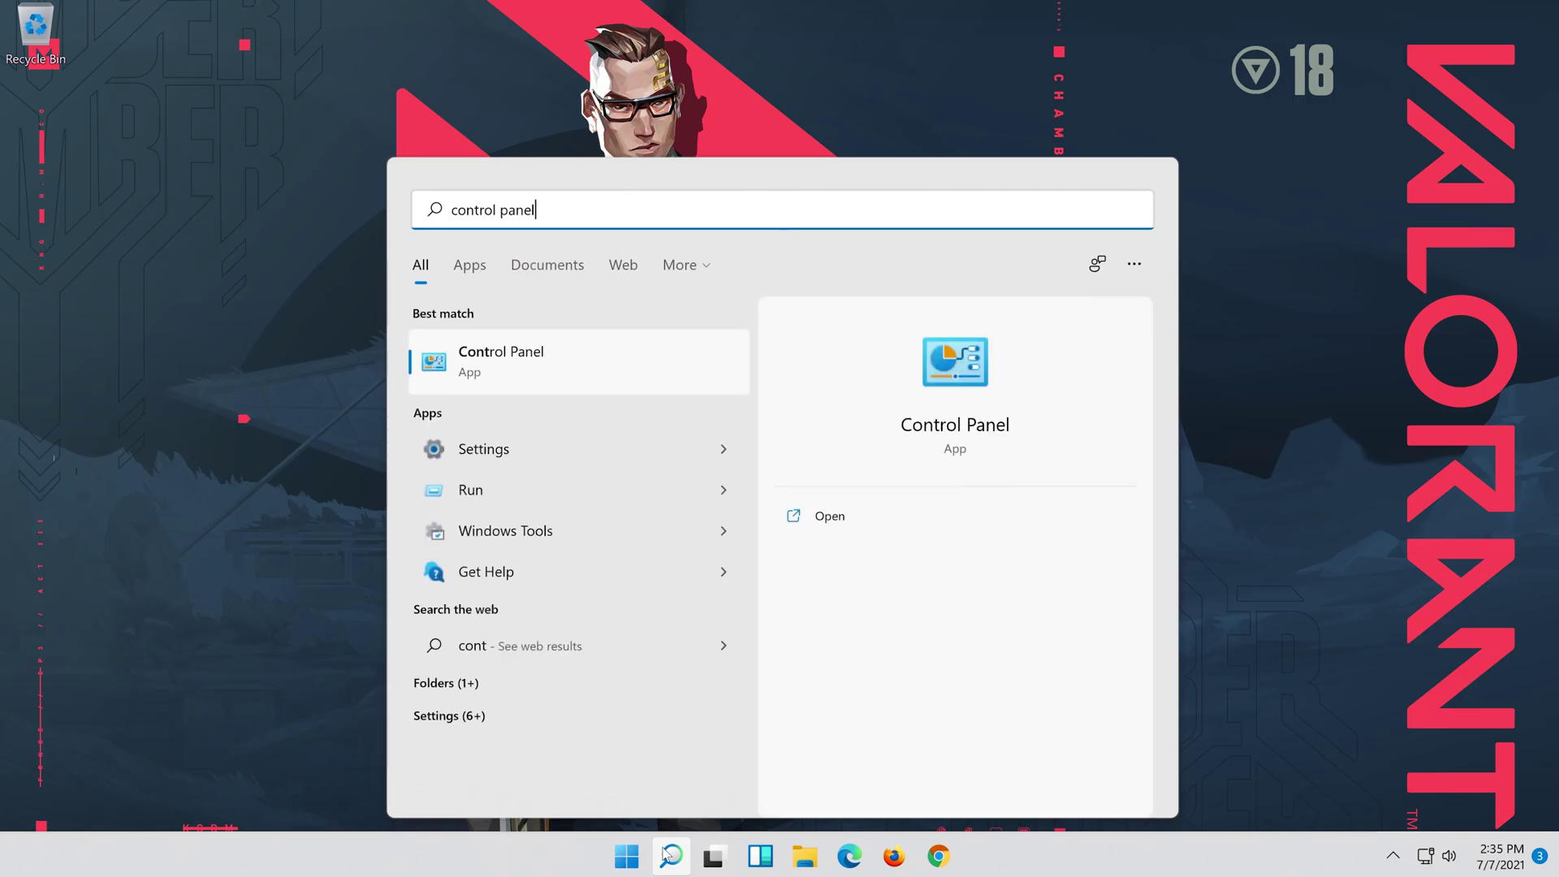
{"action": "type", "text": "el"}
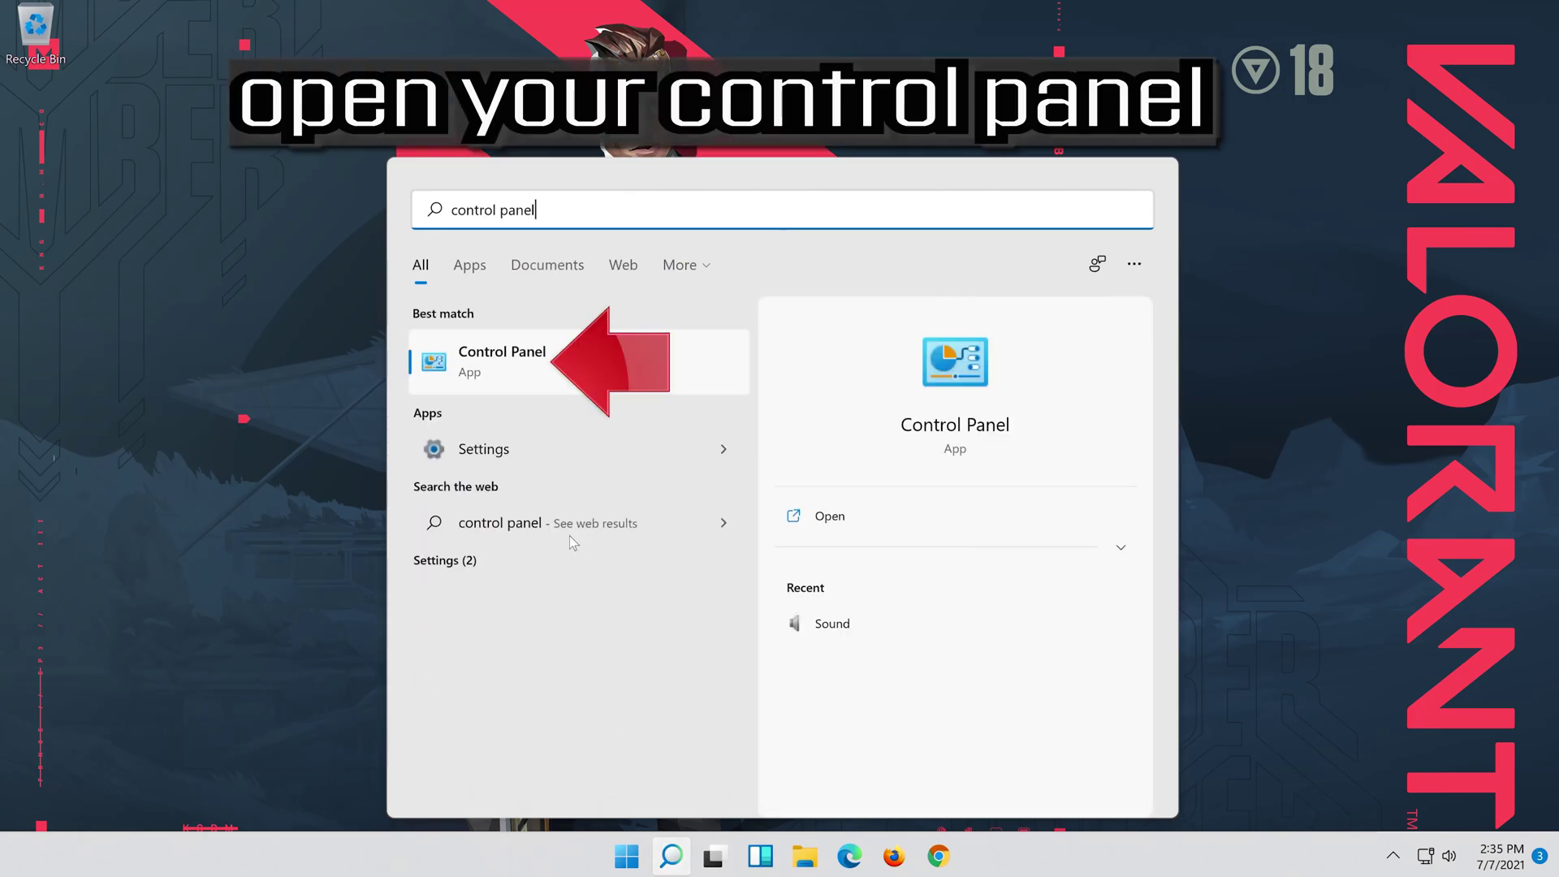
{"action": "left_click", "coordinate": [573, 390]}
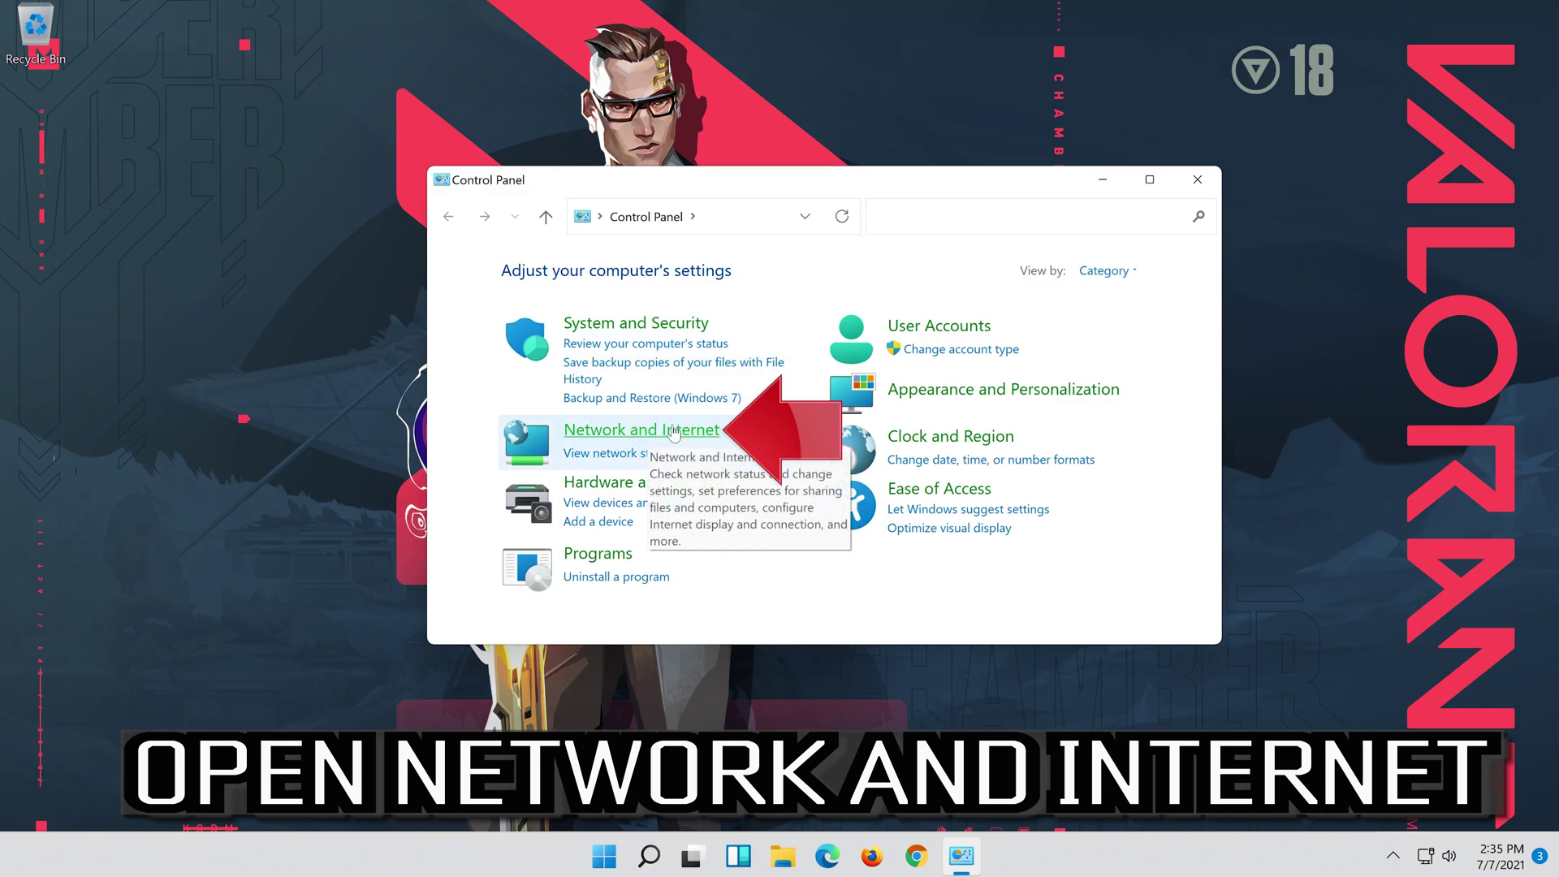
Step: Go through Network and Internet and Network and Sharing Center to the Ethernet0 status
{"action": "left_click", "coordinate": [674, 430]}
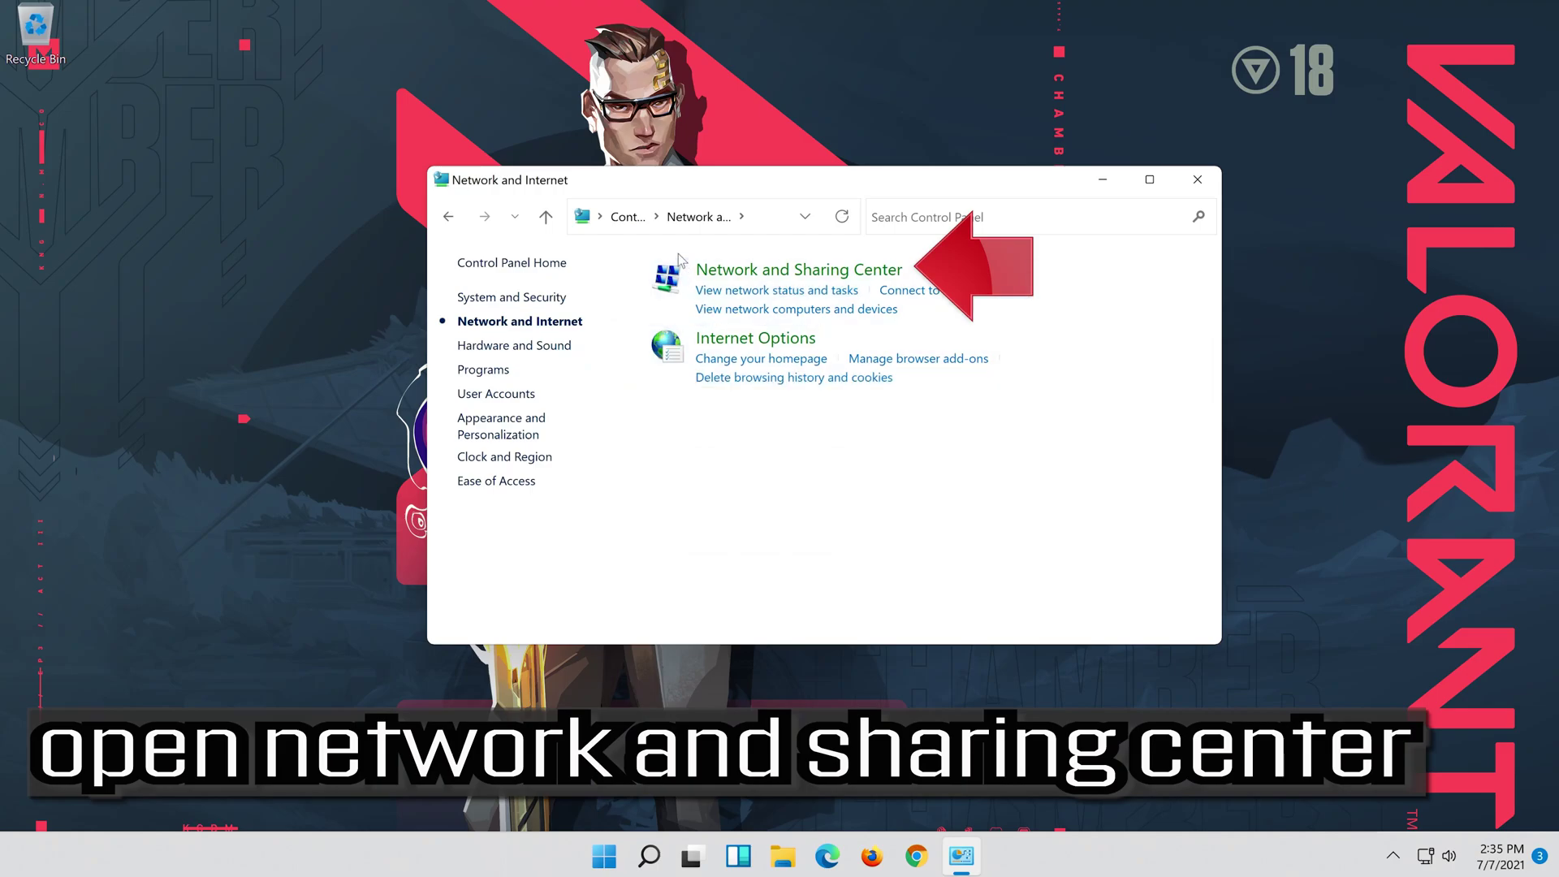
{"action": "left_click", "coordinate": [759, 271]}
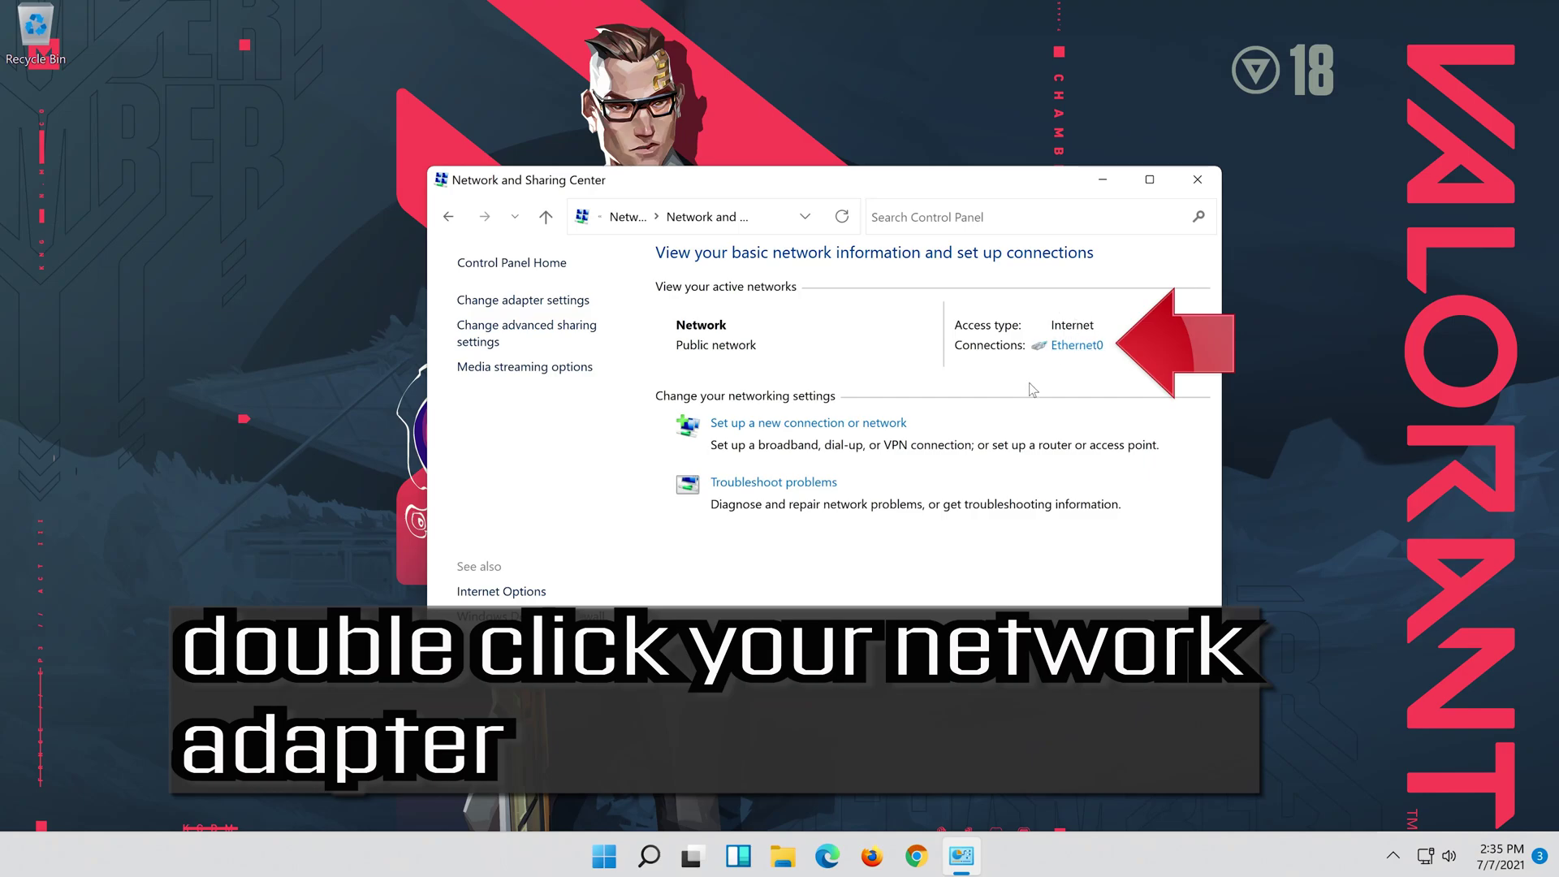
{"action": "left_click", "coordinate": [1074, 347]}
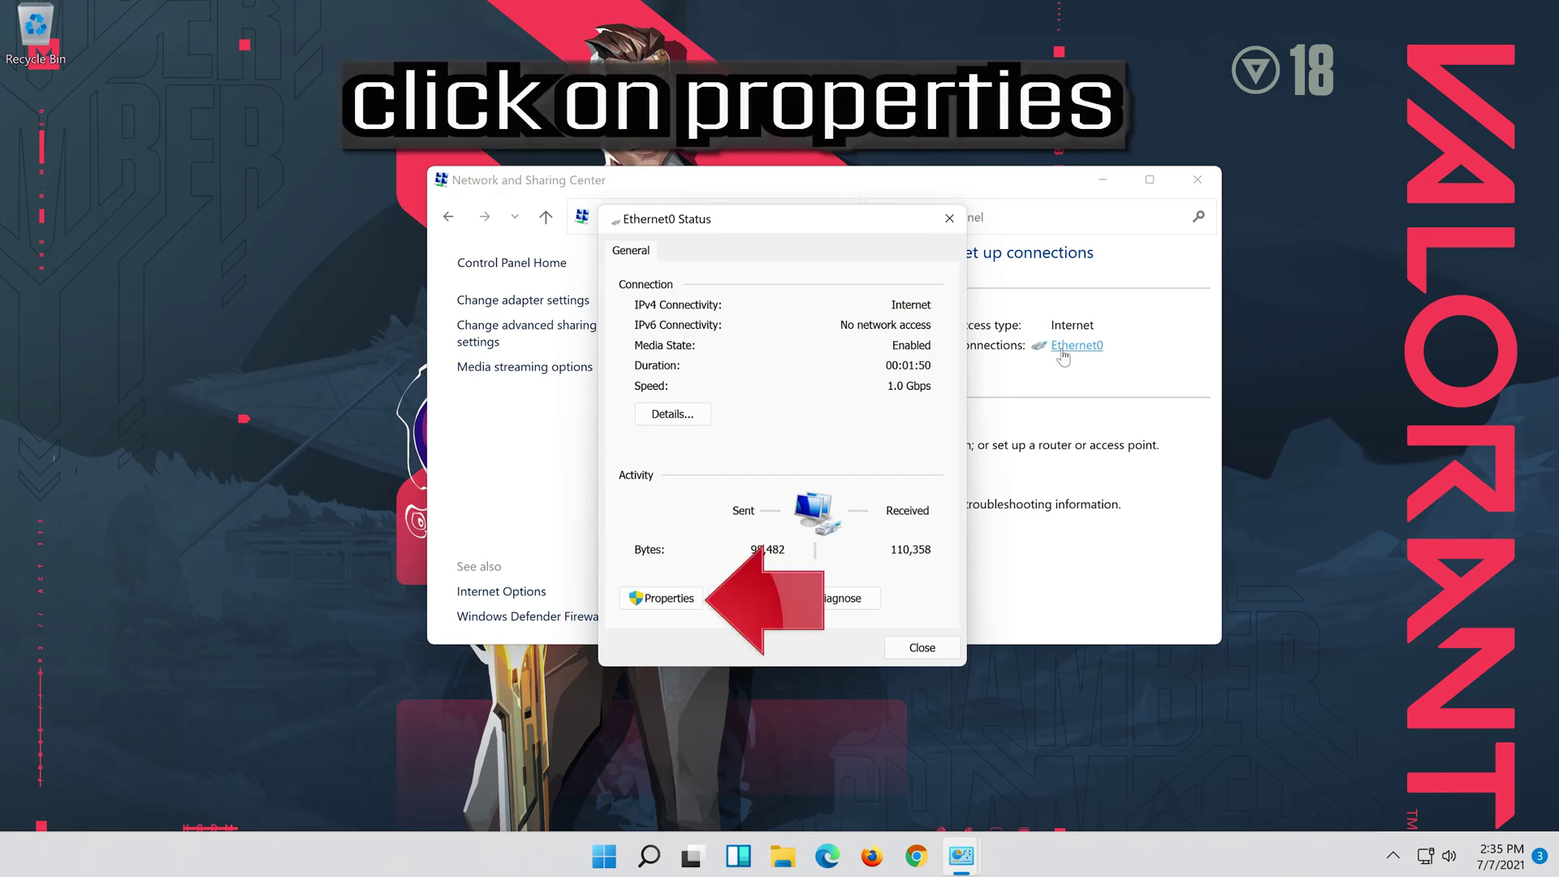
Step: Open Ethernet0 Properties and the Internet Protocol Version 4 (TCP/IPv4) settings
{"action": "left_click", "coordinate": [664, 602]}
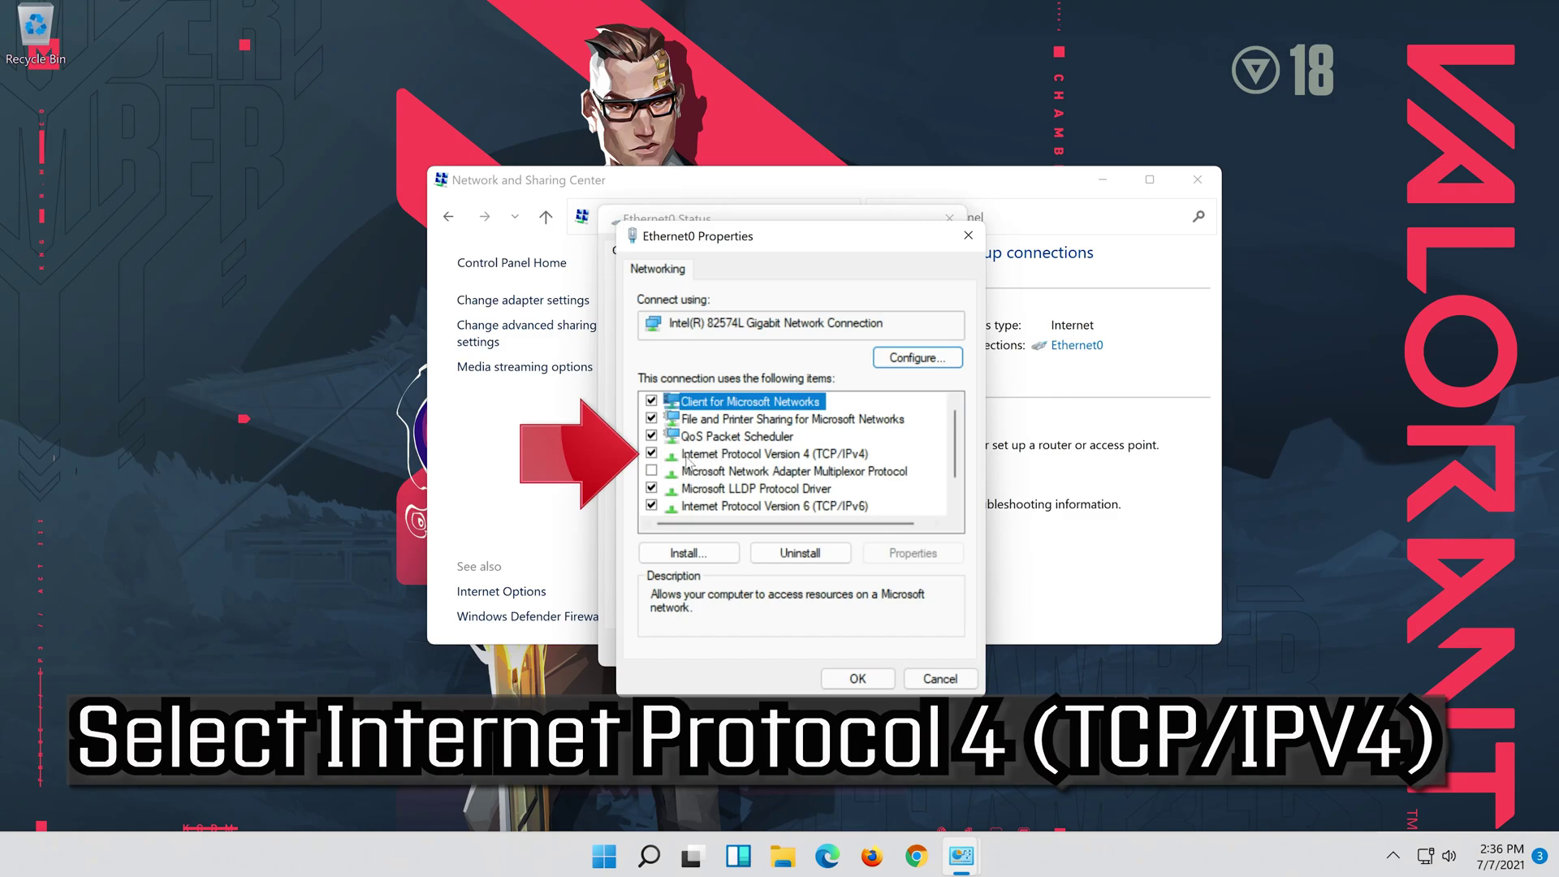
{"action": "left_click", "coordinate": [689, 459]}
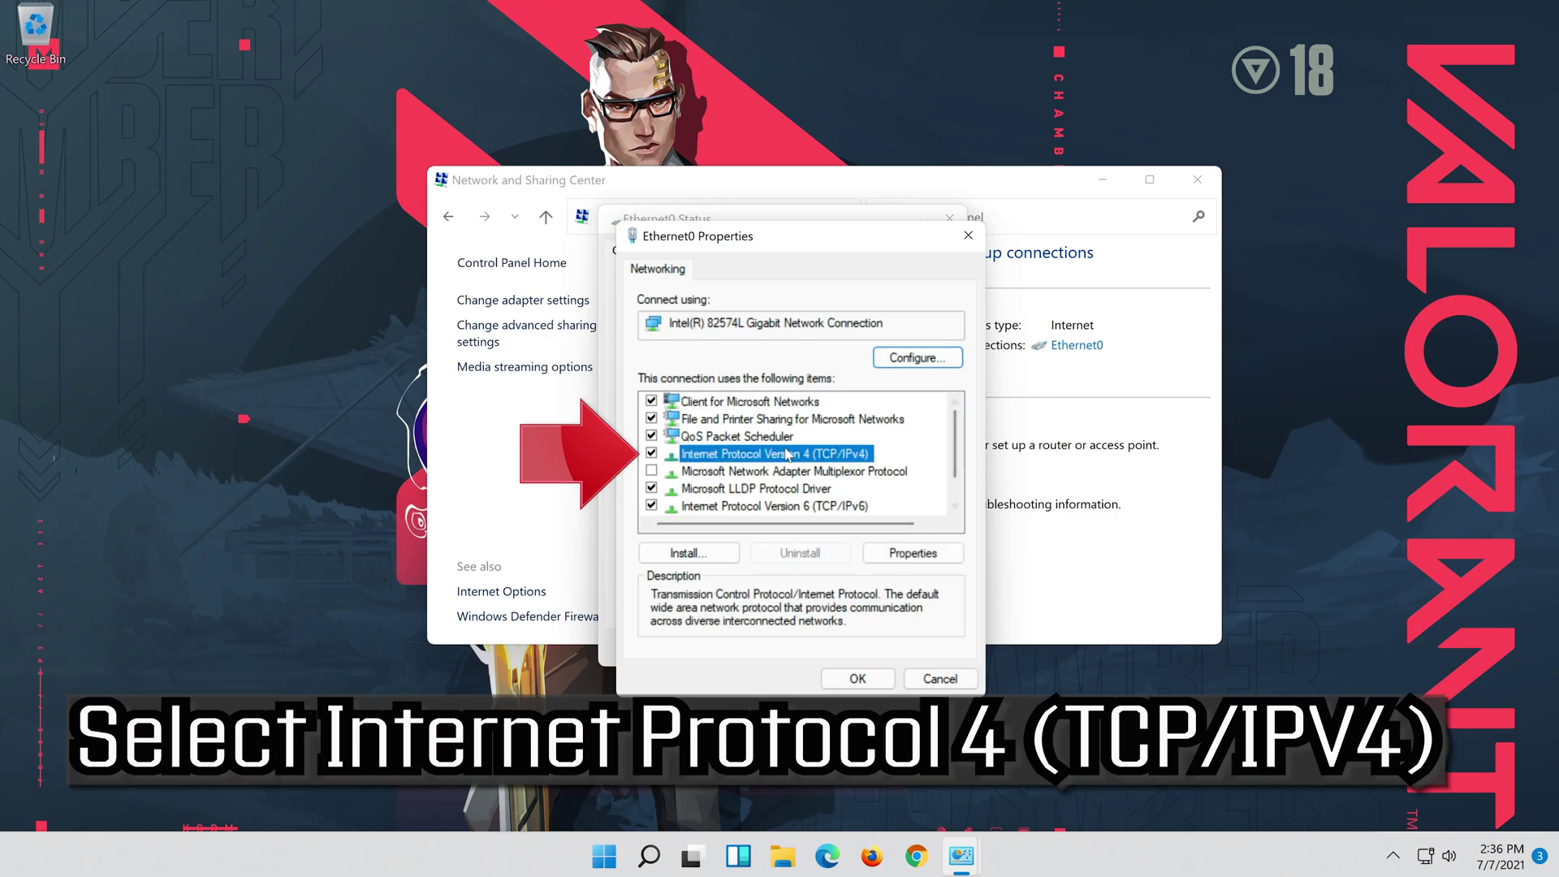
{"action": "left_click", "coordinate": [912, 559]}
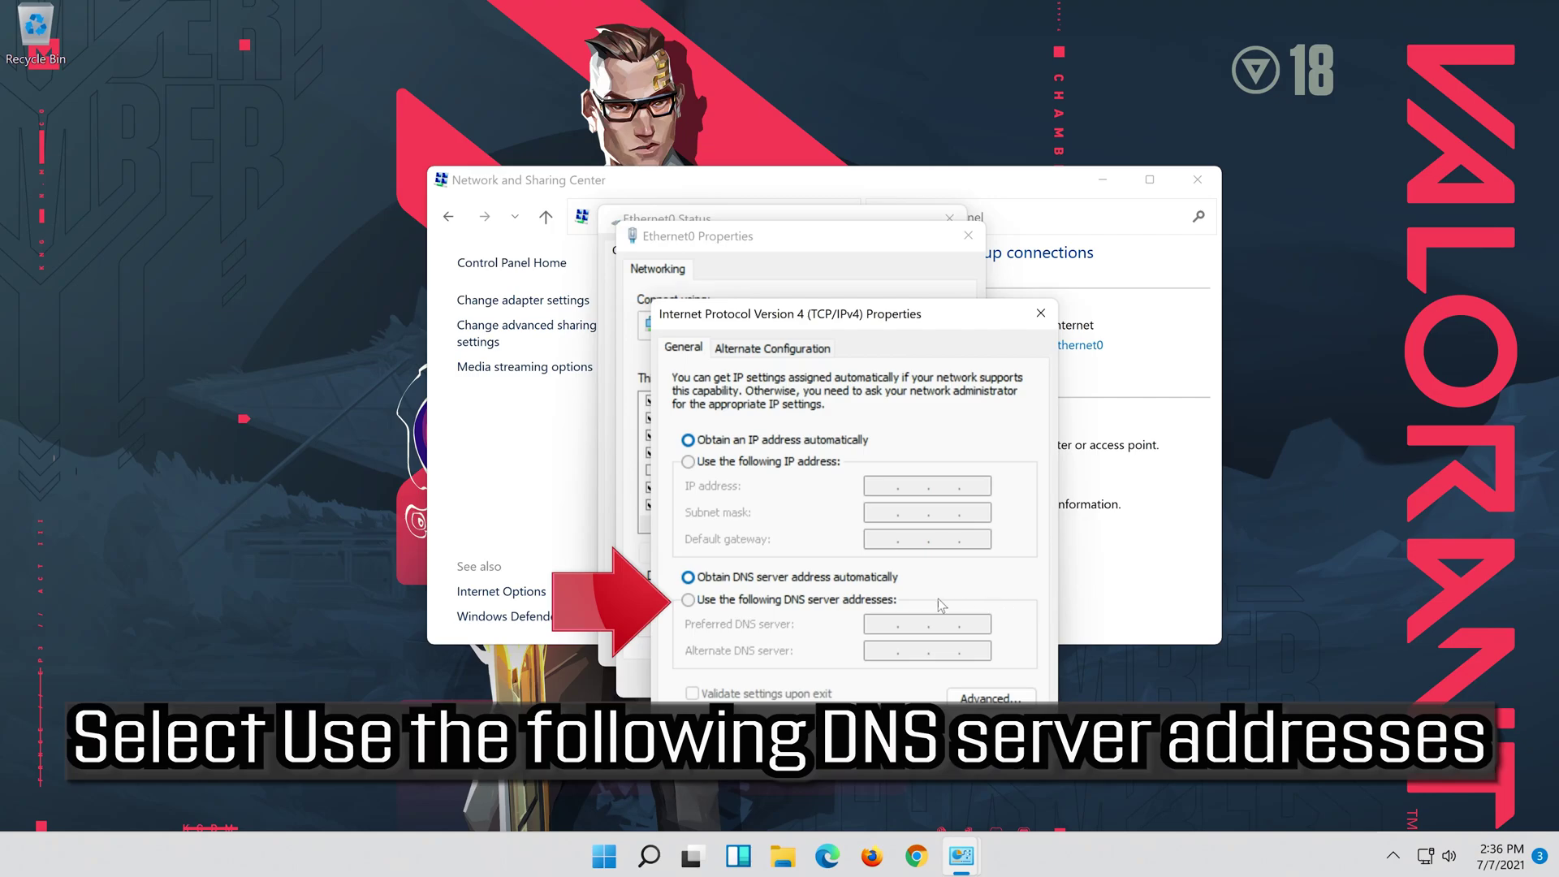
Step: Set DNS servers to 8.8.8.8 (preferred) and 8.8.4.4 (alternate), then close the adapter dialogs
{"action": "left_click", "coordinate": [689, 601]}
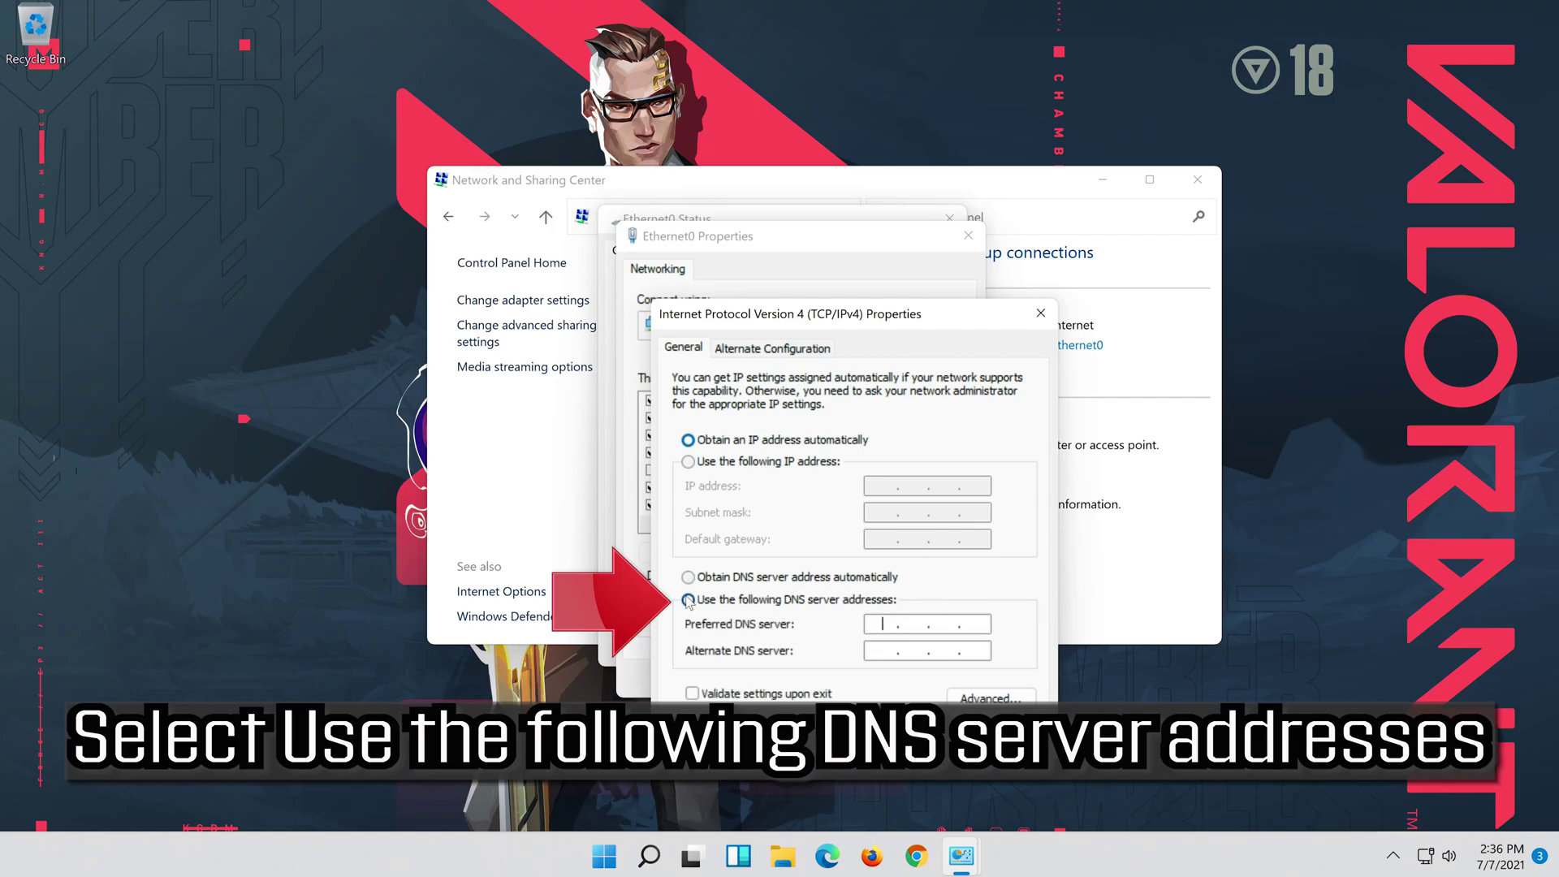
{"action": "left_click", "coordinate": [886, 624]}
{"action": "type", "text": "8"}
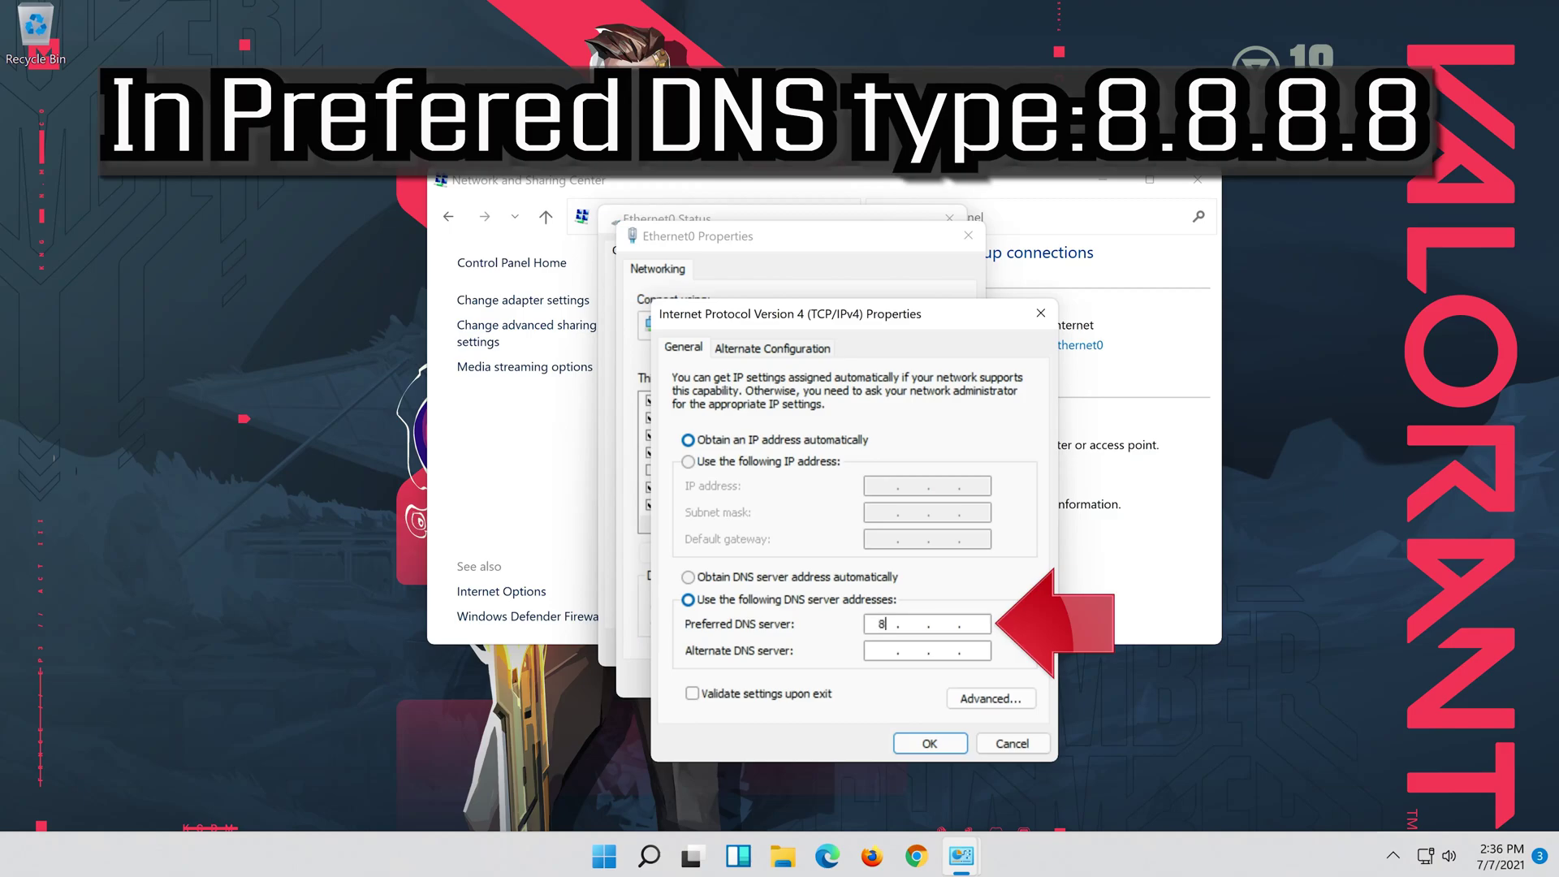
{"action": "type", "text": ".8.8.8"}
{"action": "left_click", "coordinate": [883, 653]}
{"action": "type", "text": "8.8."}
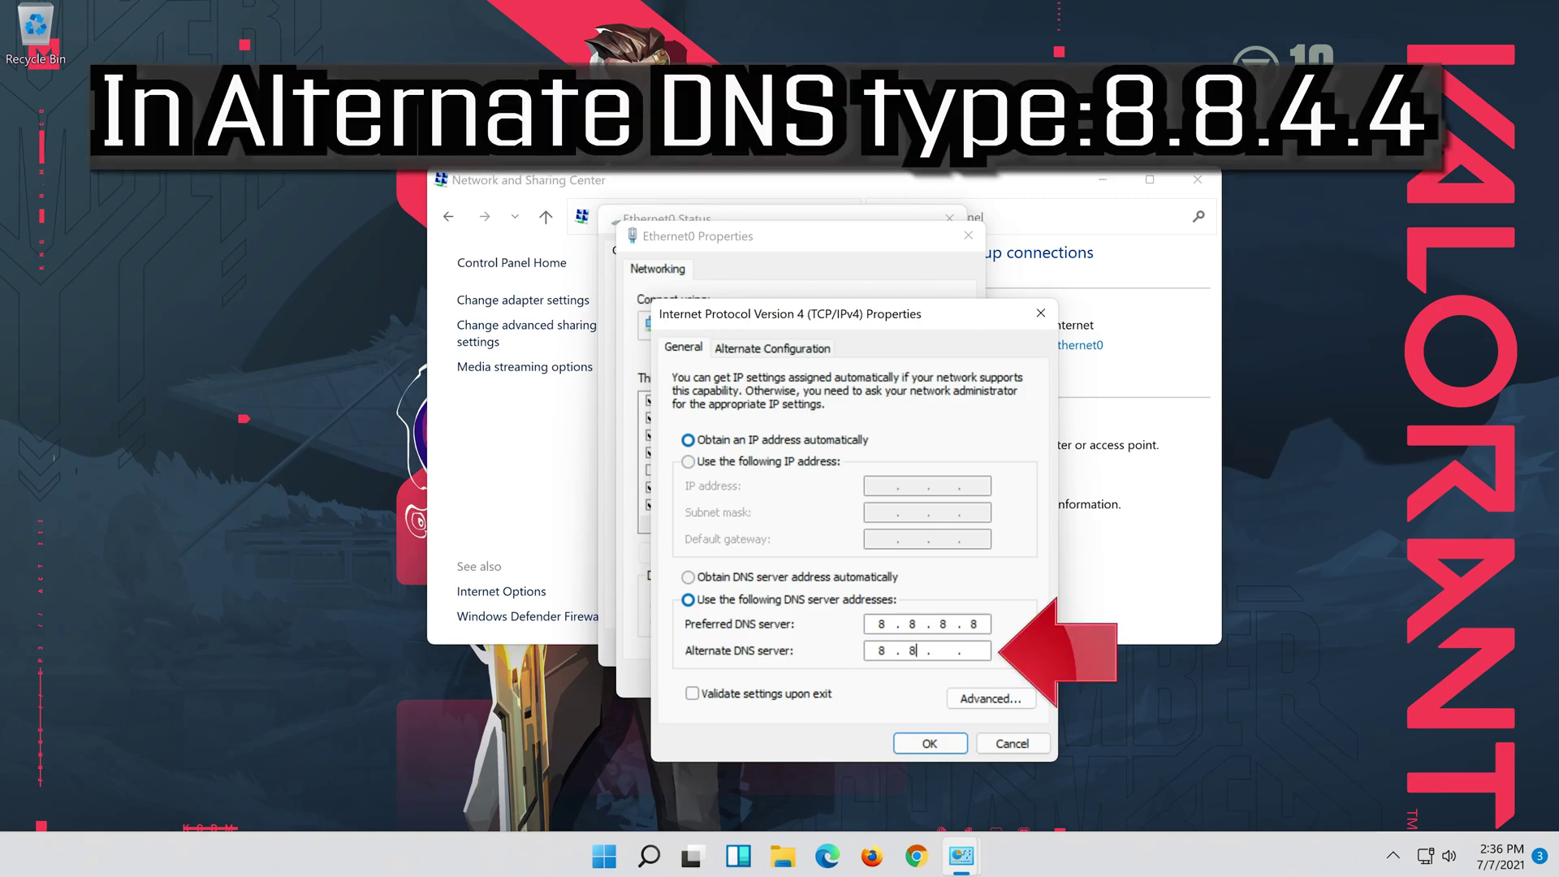
{"action": "type", "text": "4.4"}
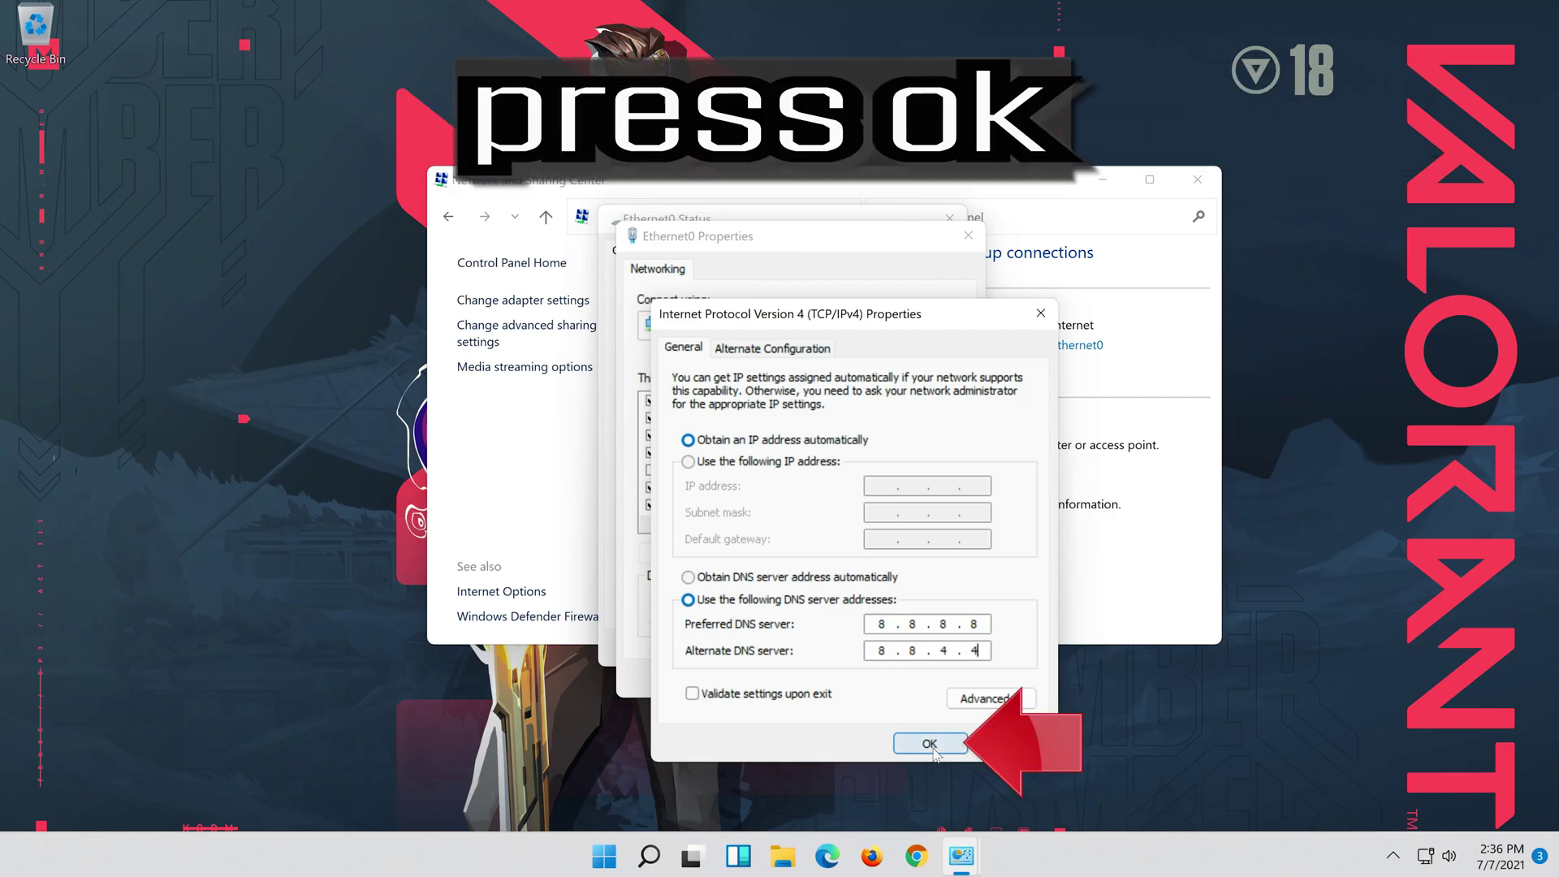
{"action": "left_click", "coordinate": [931, 744]}
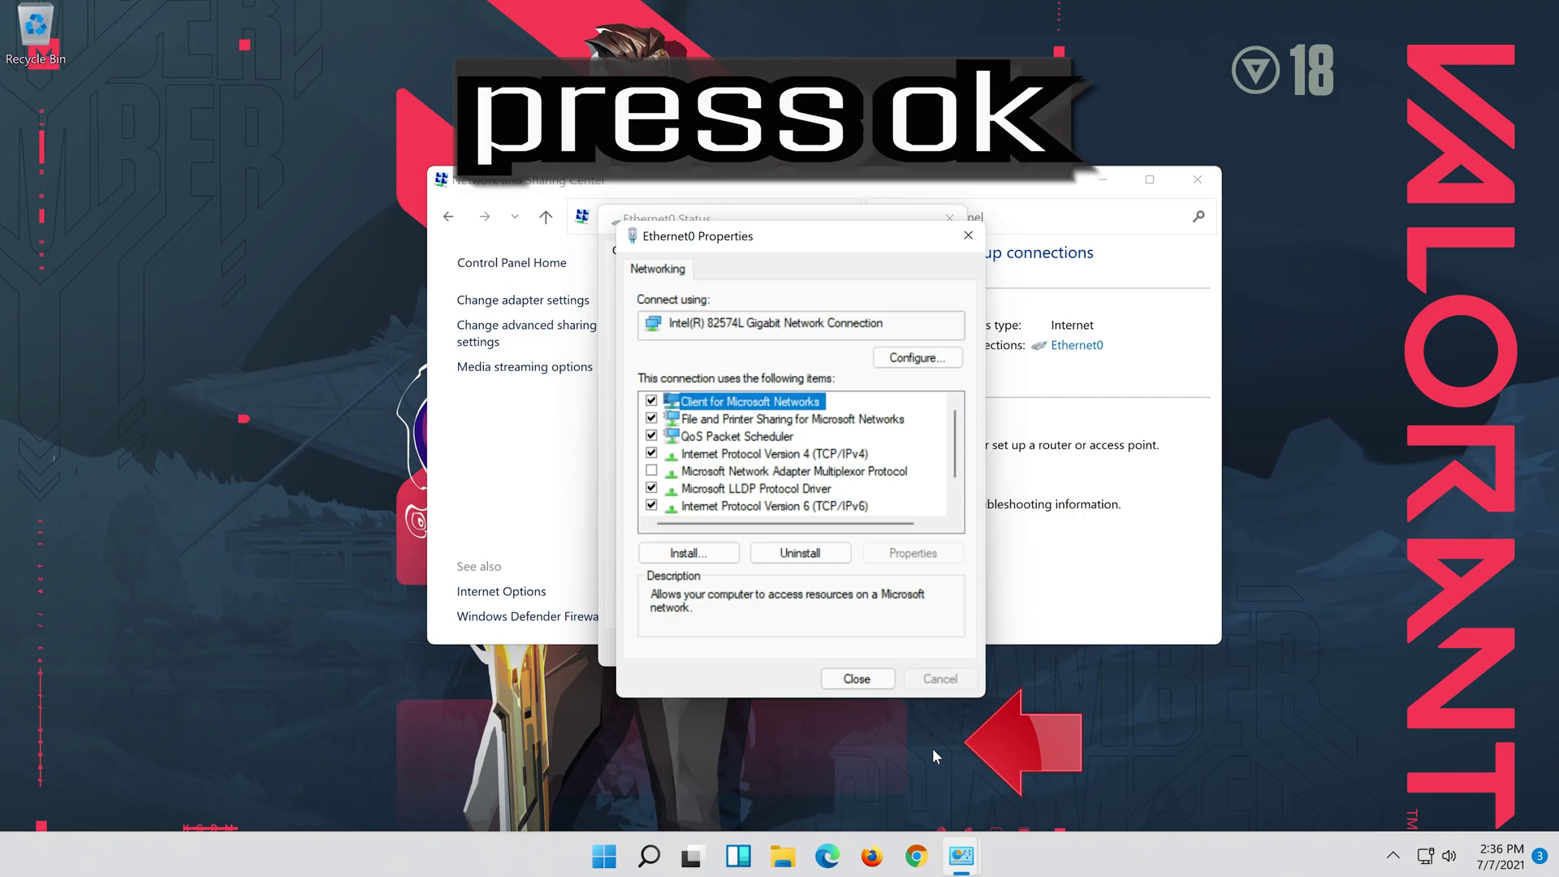
{"action": "left_click", "coordinate": [873, 683]}
{"action": "left_click", "coordinate": [909, 650]}
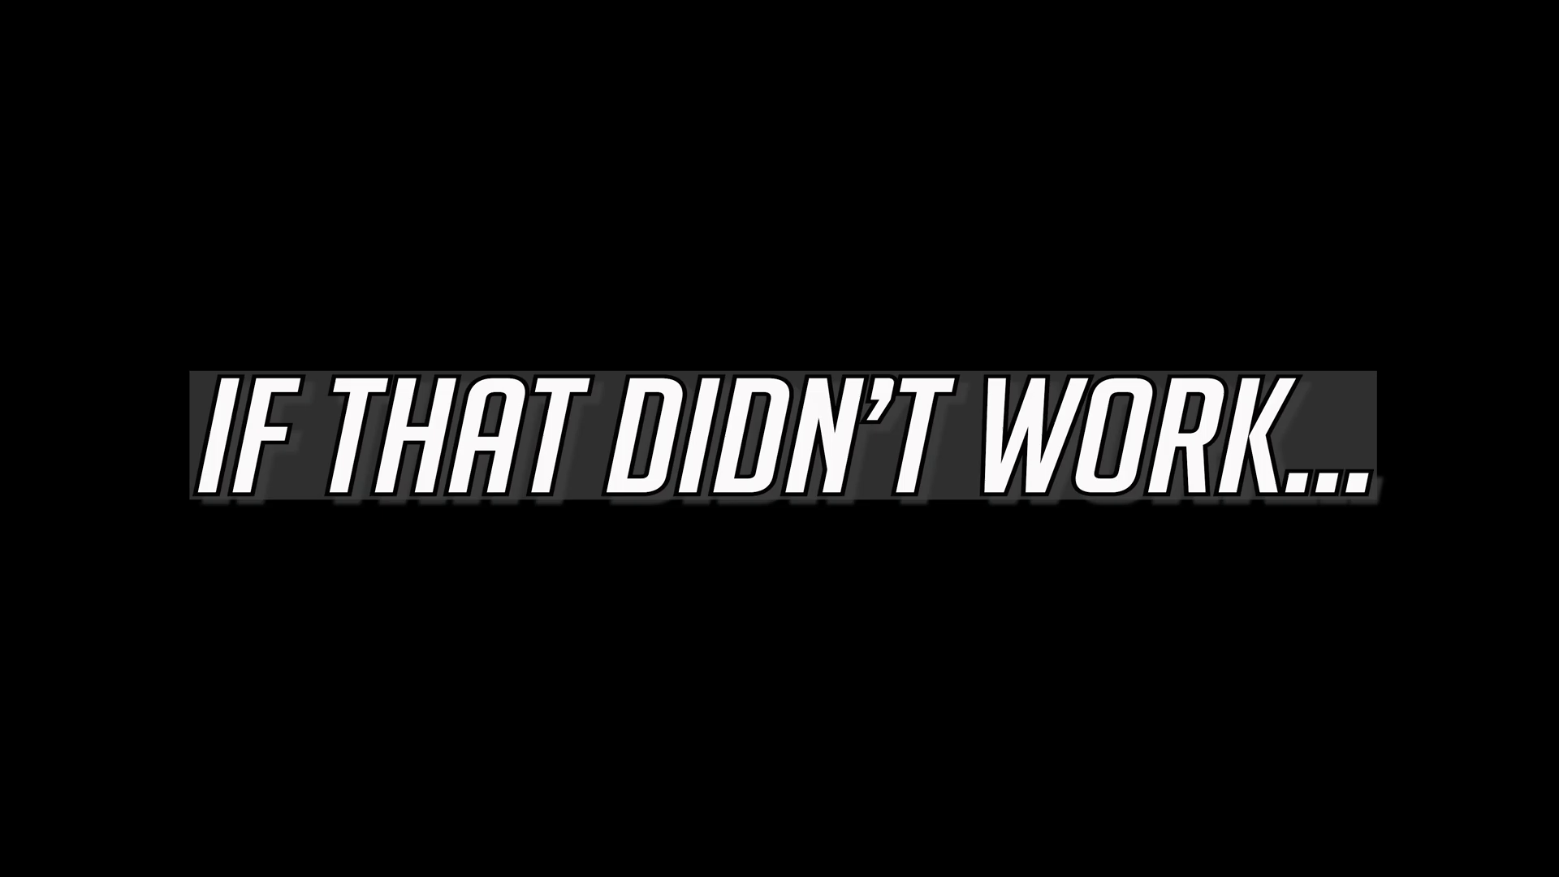
Step: Search 'cmd' and run Command Prompt as administrator, approving the UAC prompt
{"action": "left_click", "coordinate": [671, 857]}
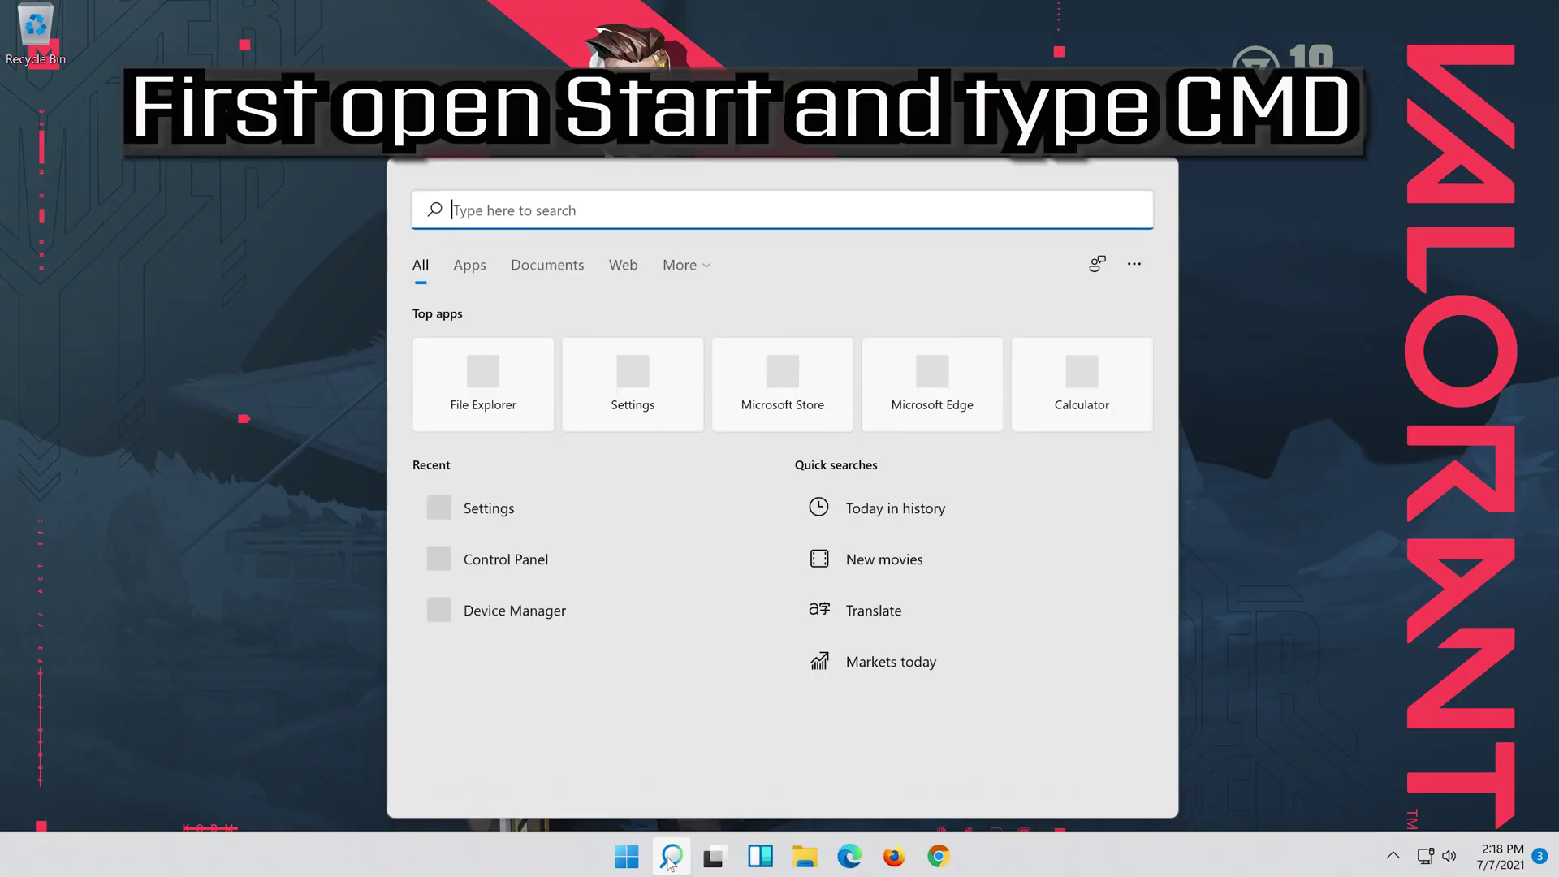
{"action": "type", "text": "cmd"}
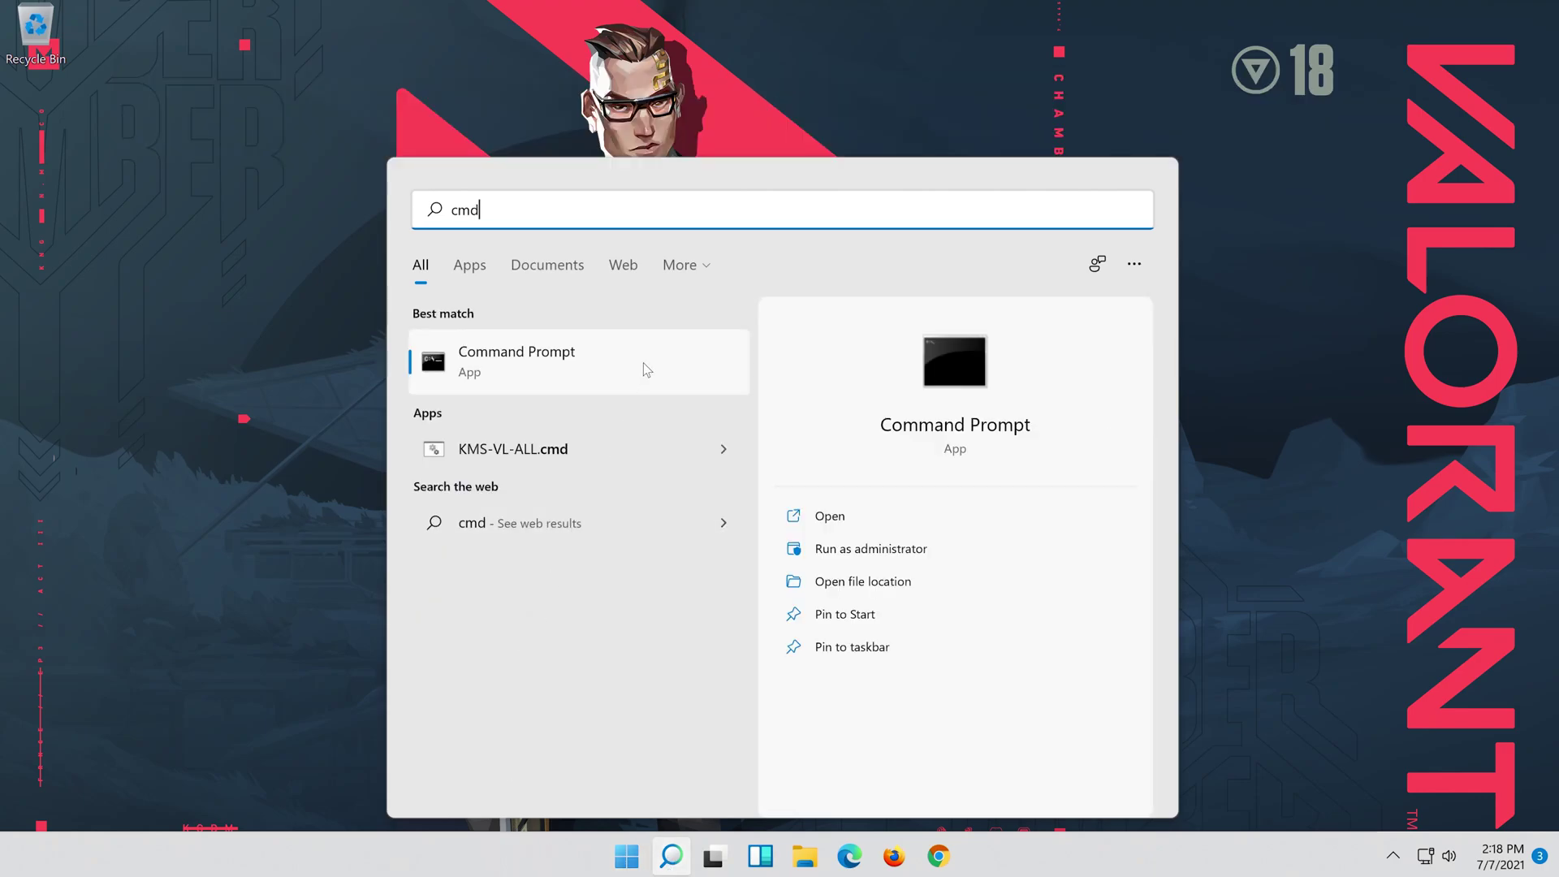
{"action": "right_click", "coordinate": [643, 363]}
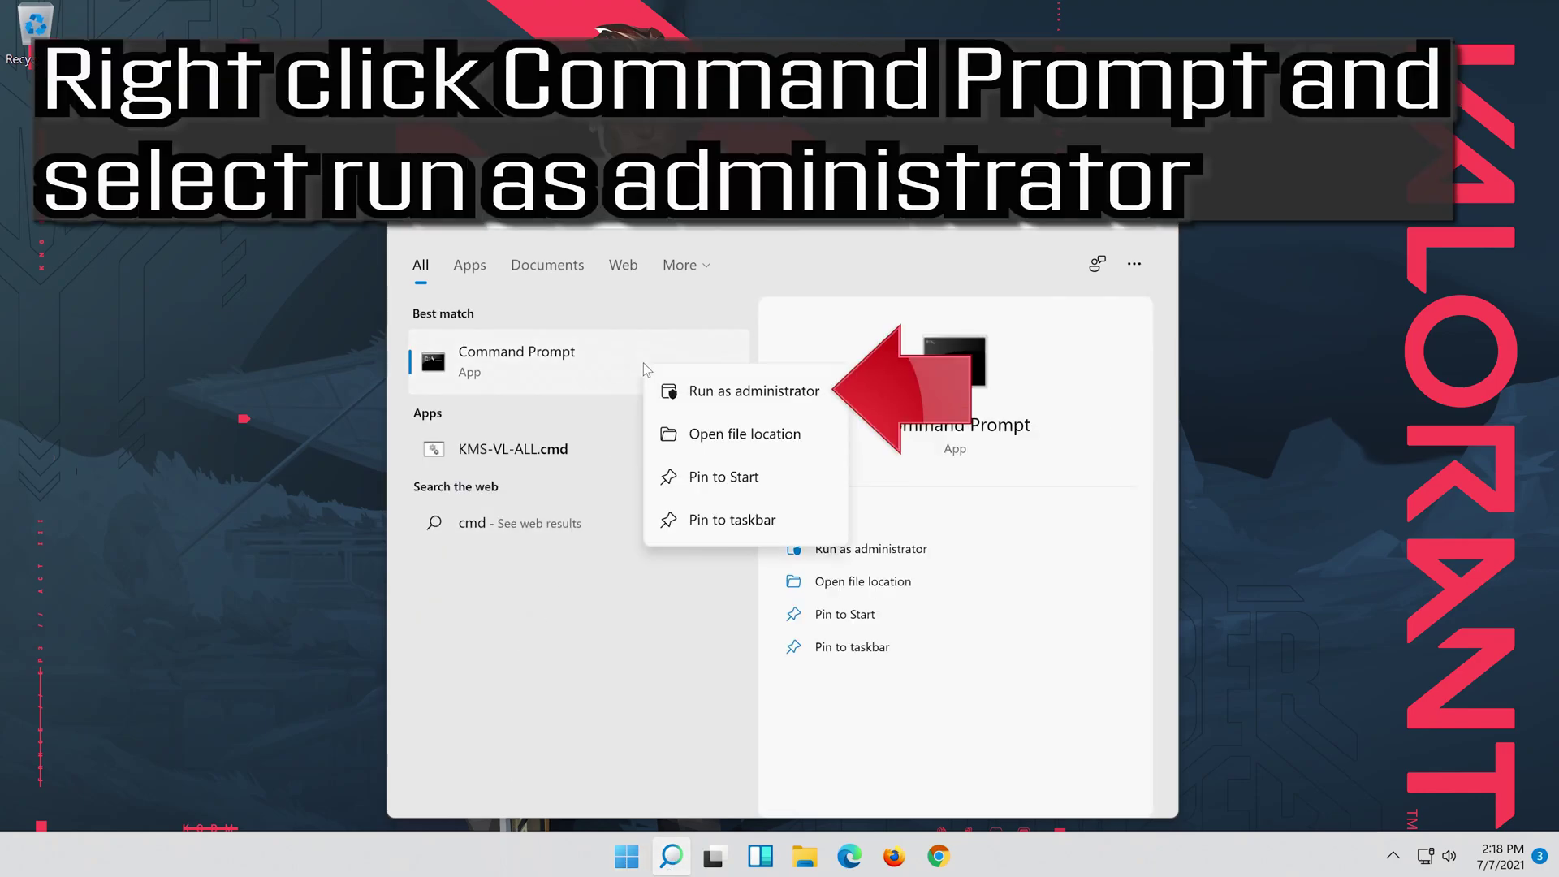
{"action": "left_click", "coordinate": [774, 394]}
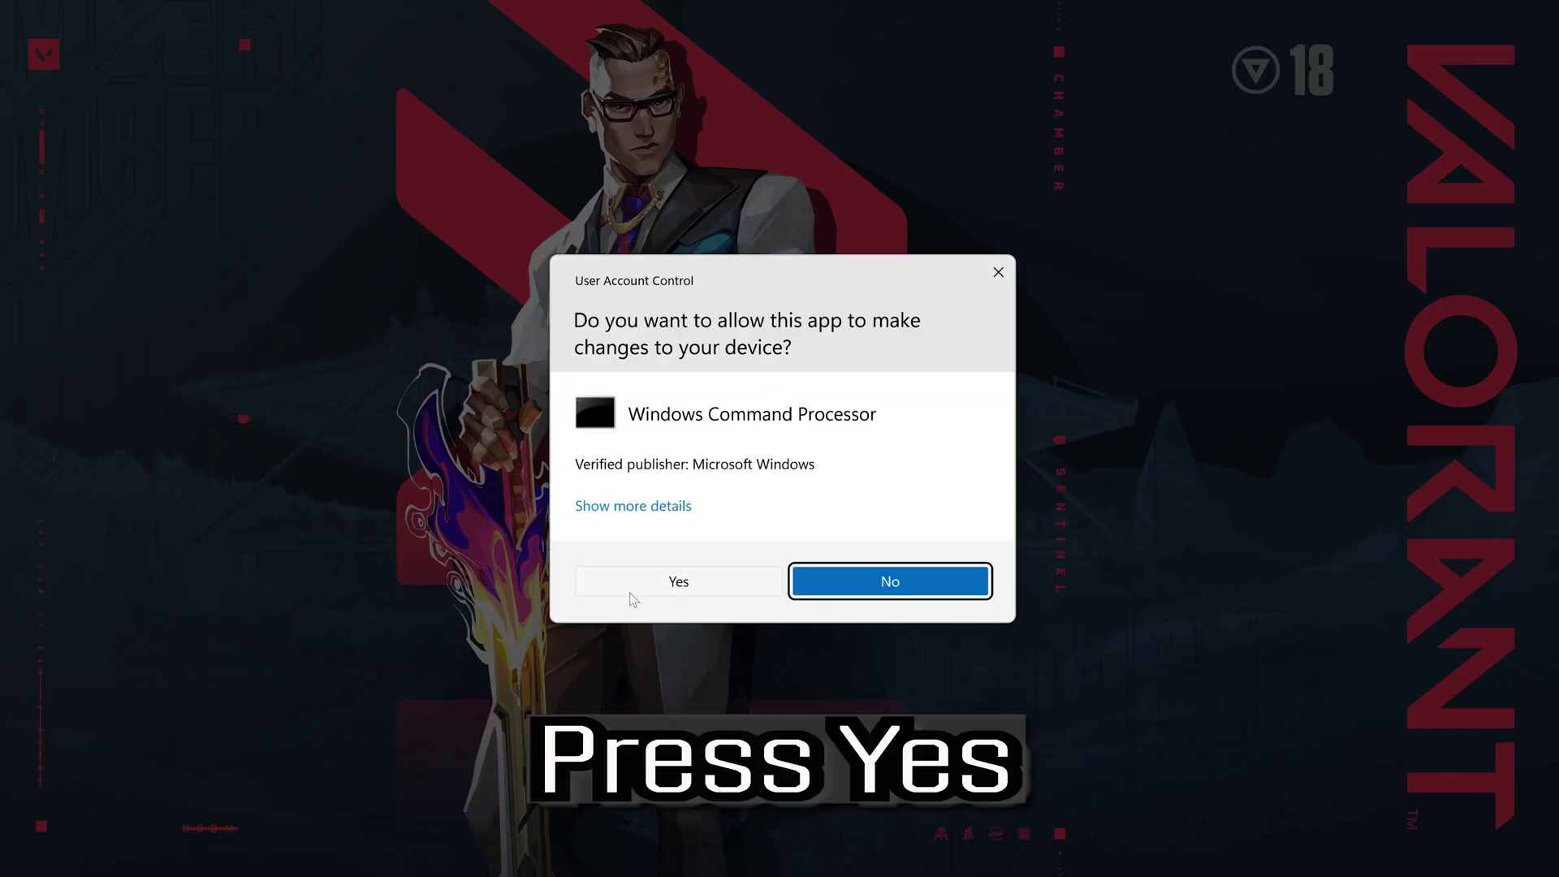
{"action": "left_click", "coordinate": [694, 572]}
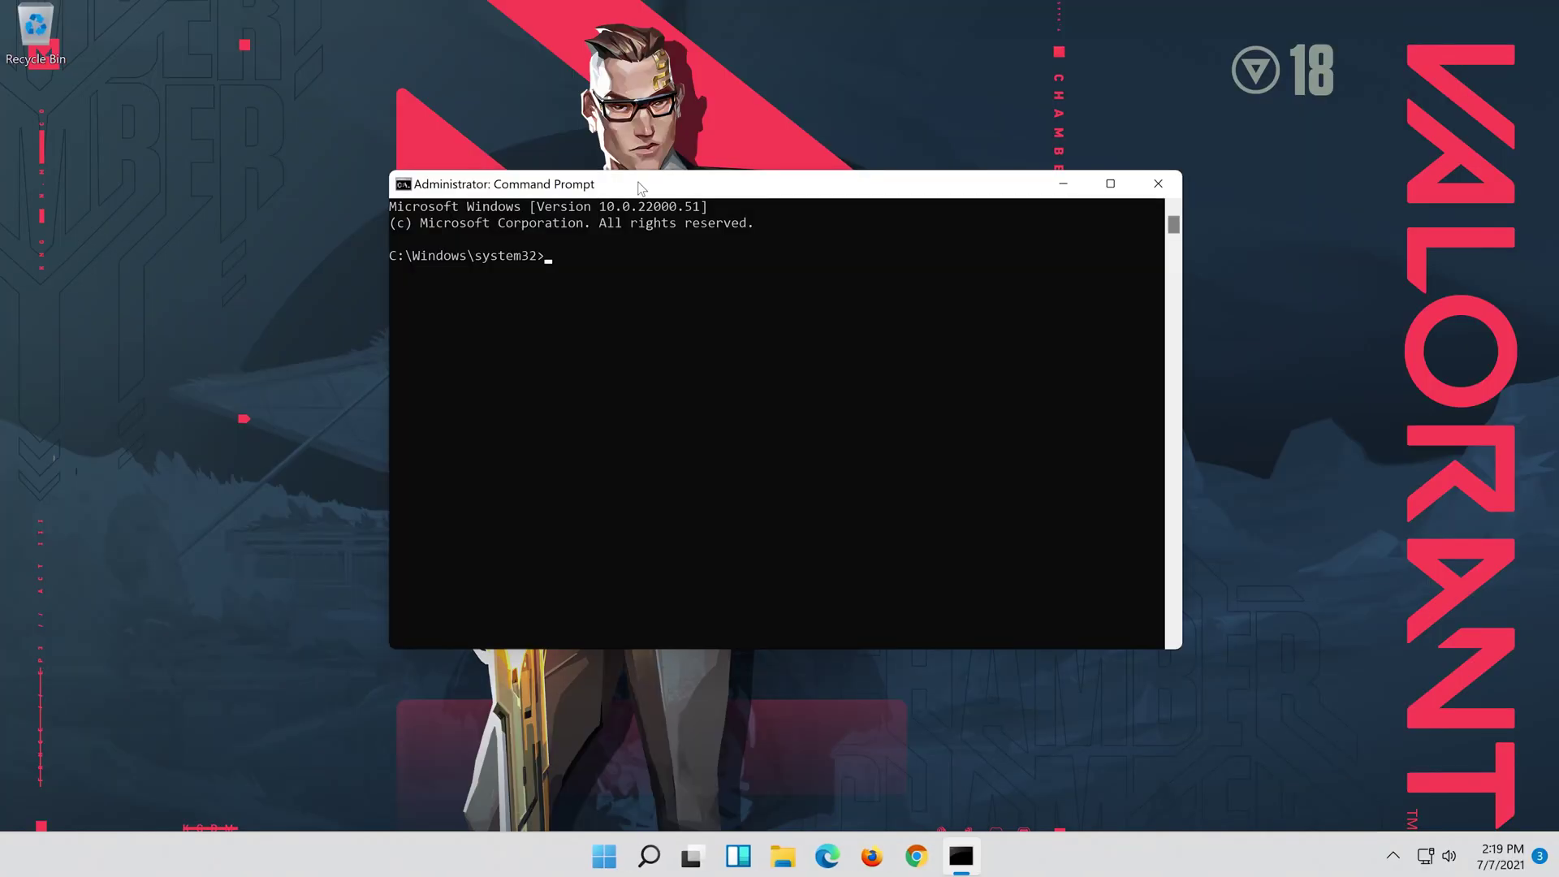
Step: Reset TCP/IP with netsh int ip reset (log c:\resetlog.txt), then netsh winsock reset
{"action": "type", "text": "n"}
{"action": "type", "text": "e"}
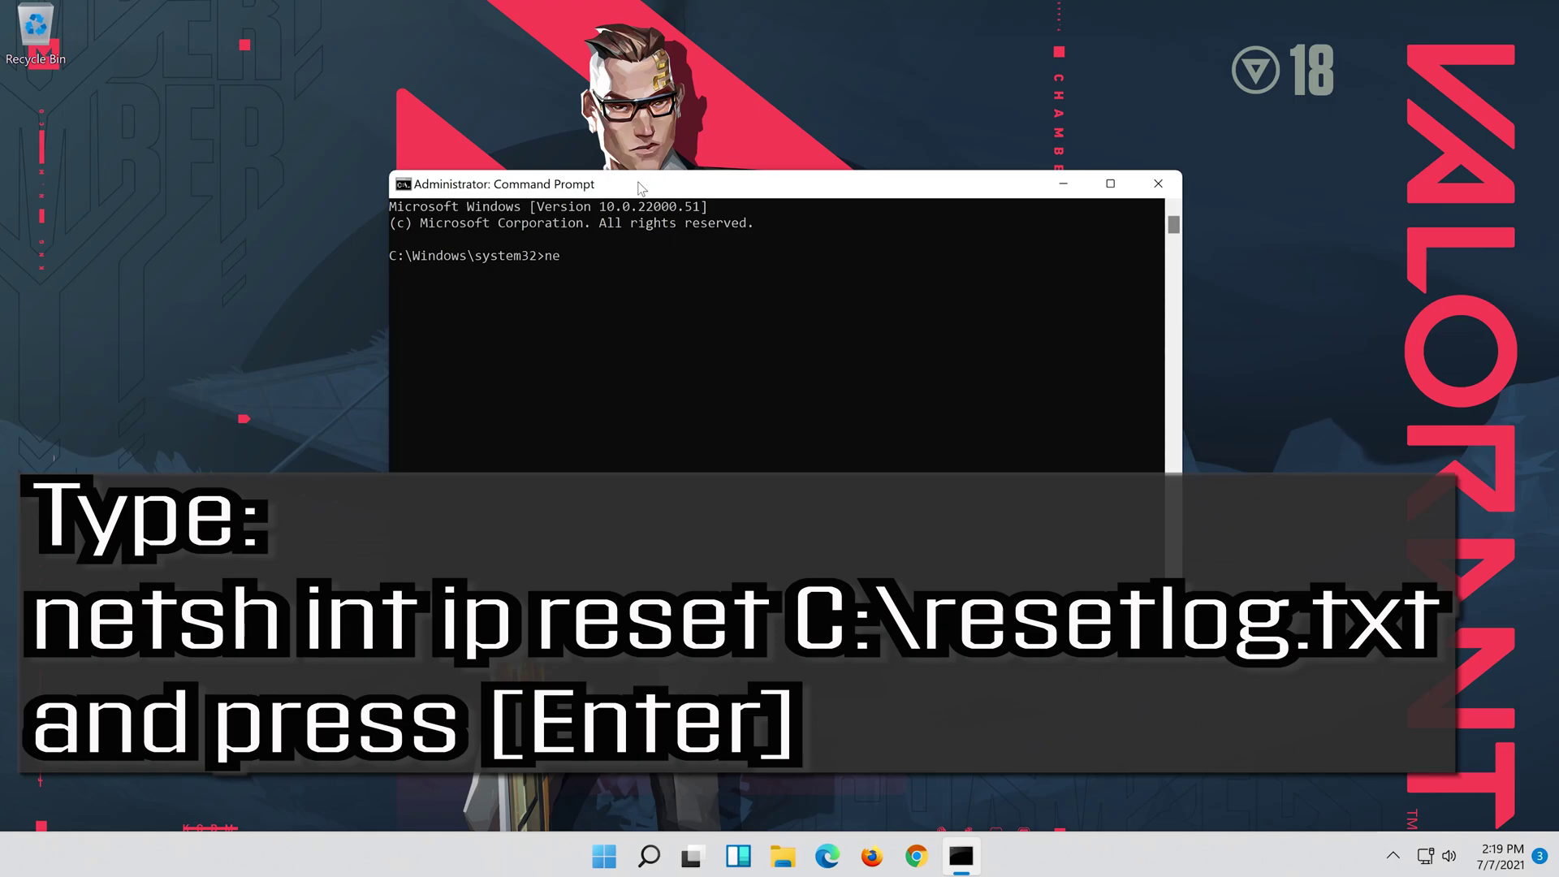
{"action": "type", "text": "tsh int ip reset c:\\rese"}
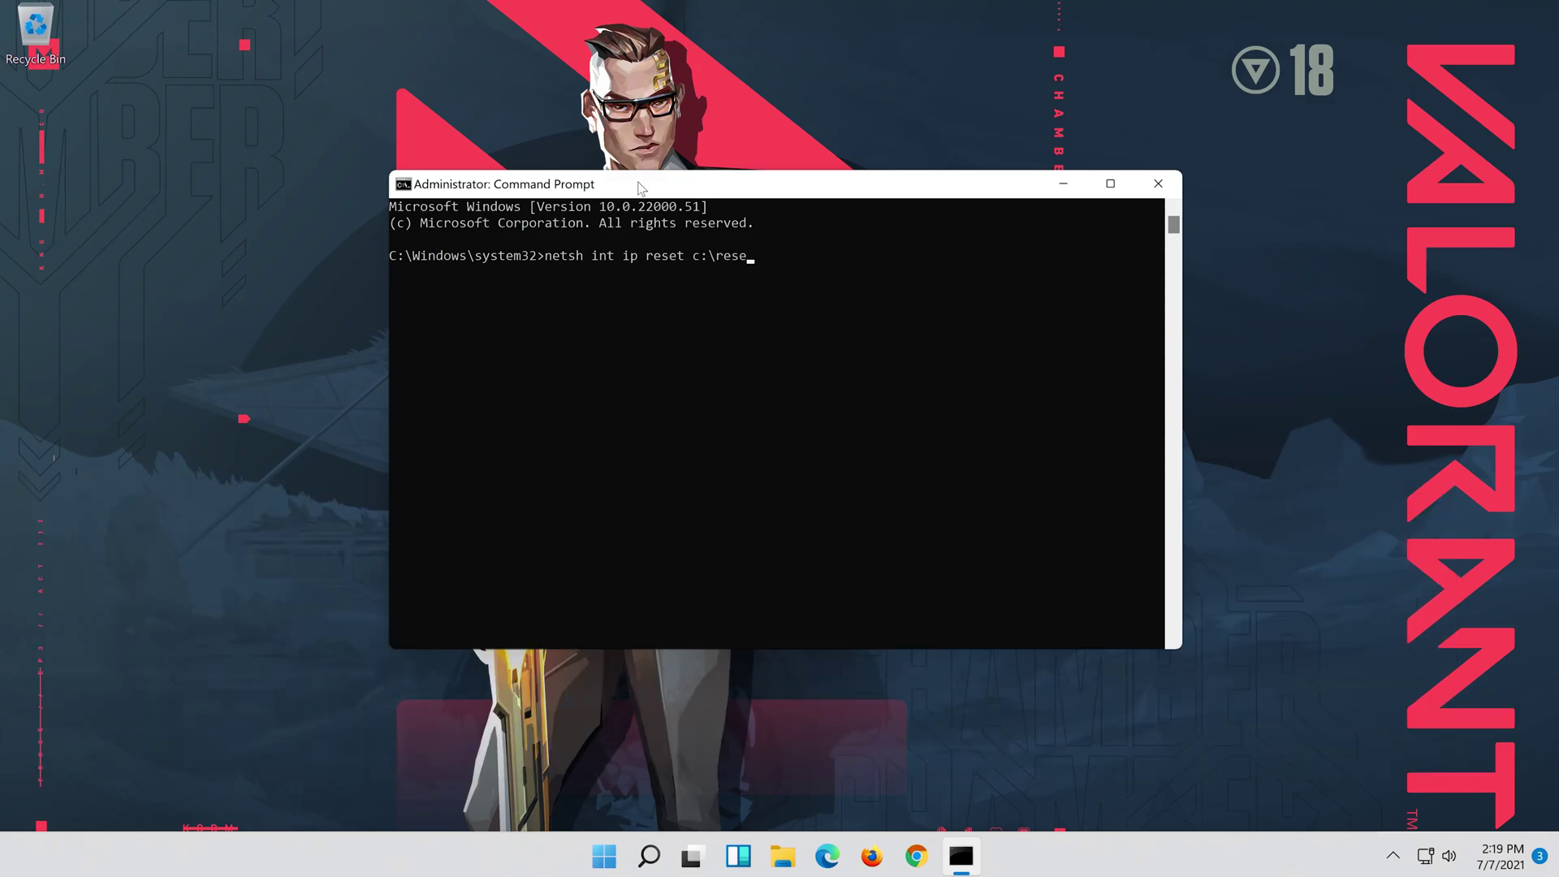
{"action": "type", "text": "tlog.txt"}
{"action": "key", "text": "Return"}
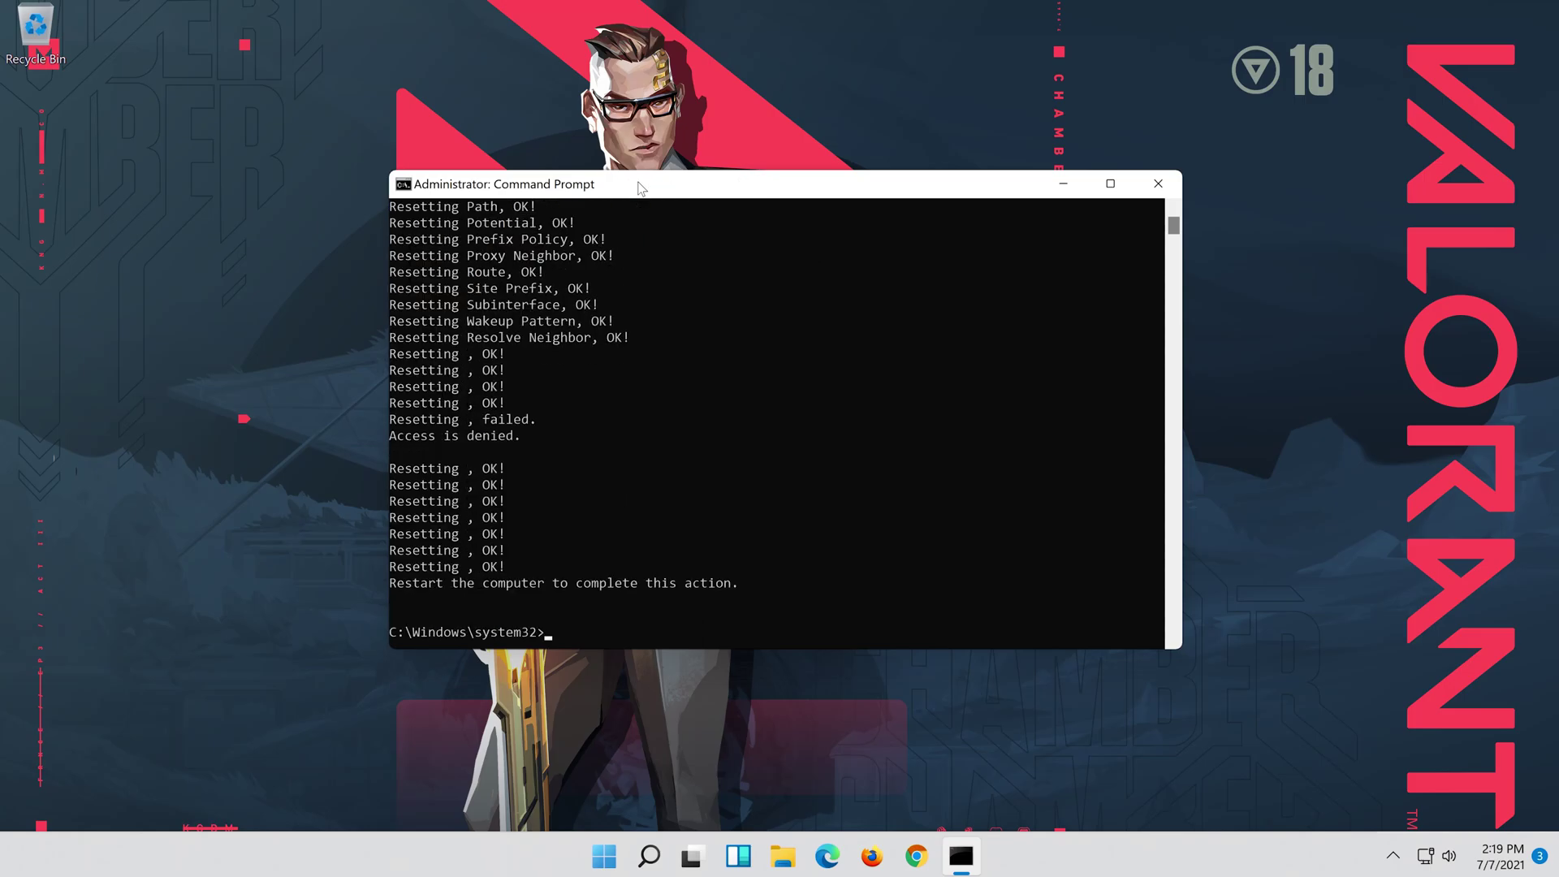
{"action": "type", "text": "netsh"}
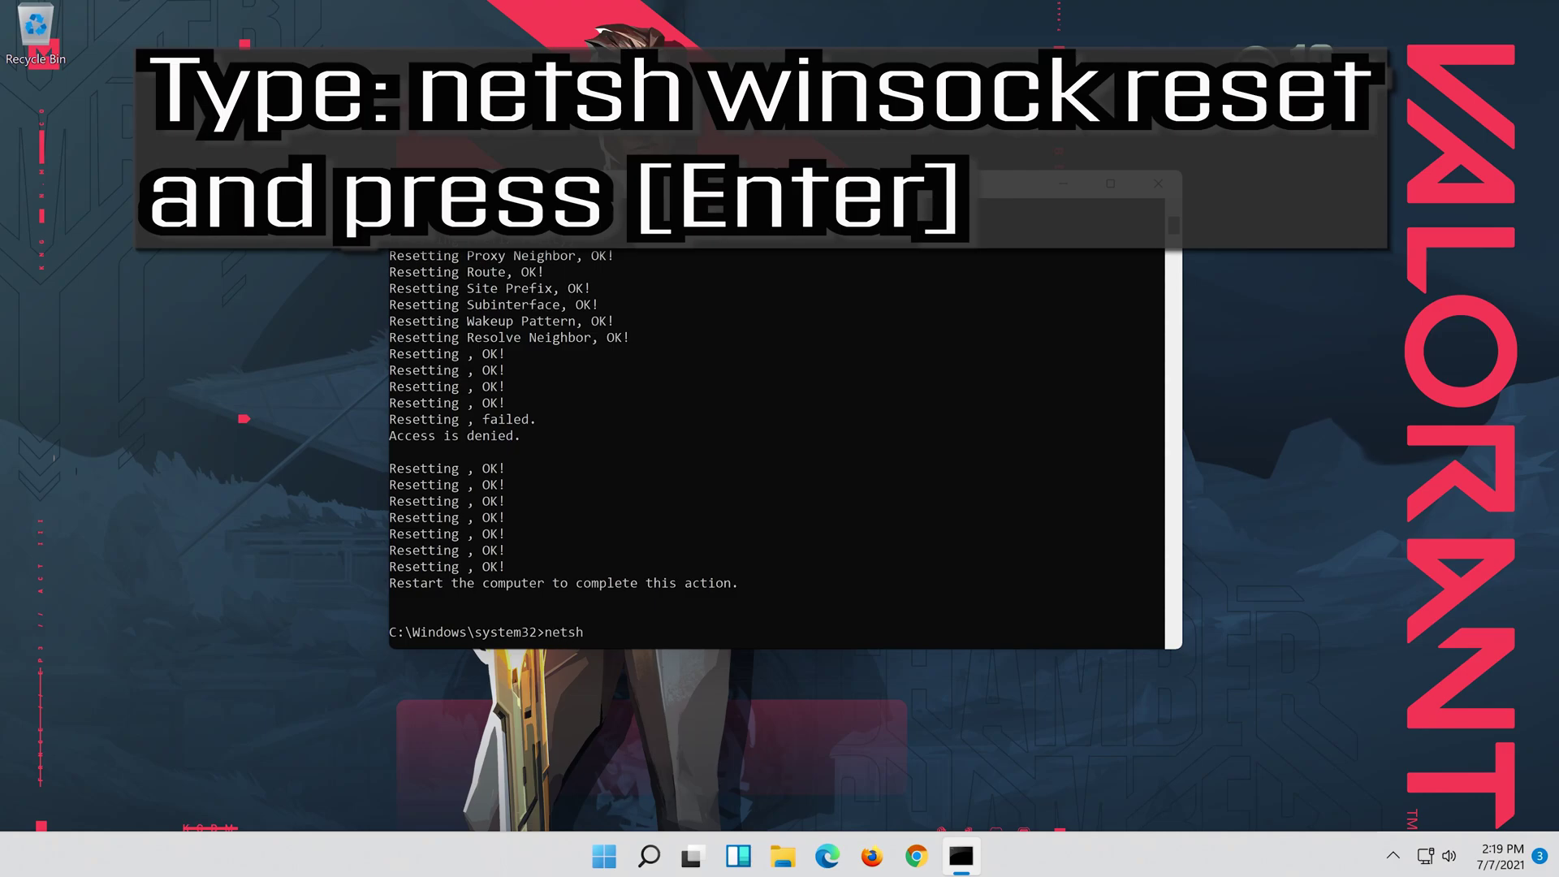
{"action": "type", "text": " winsock reset"}
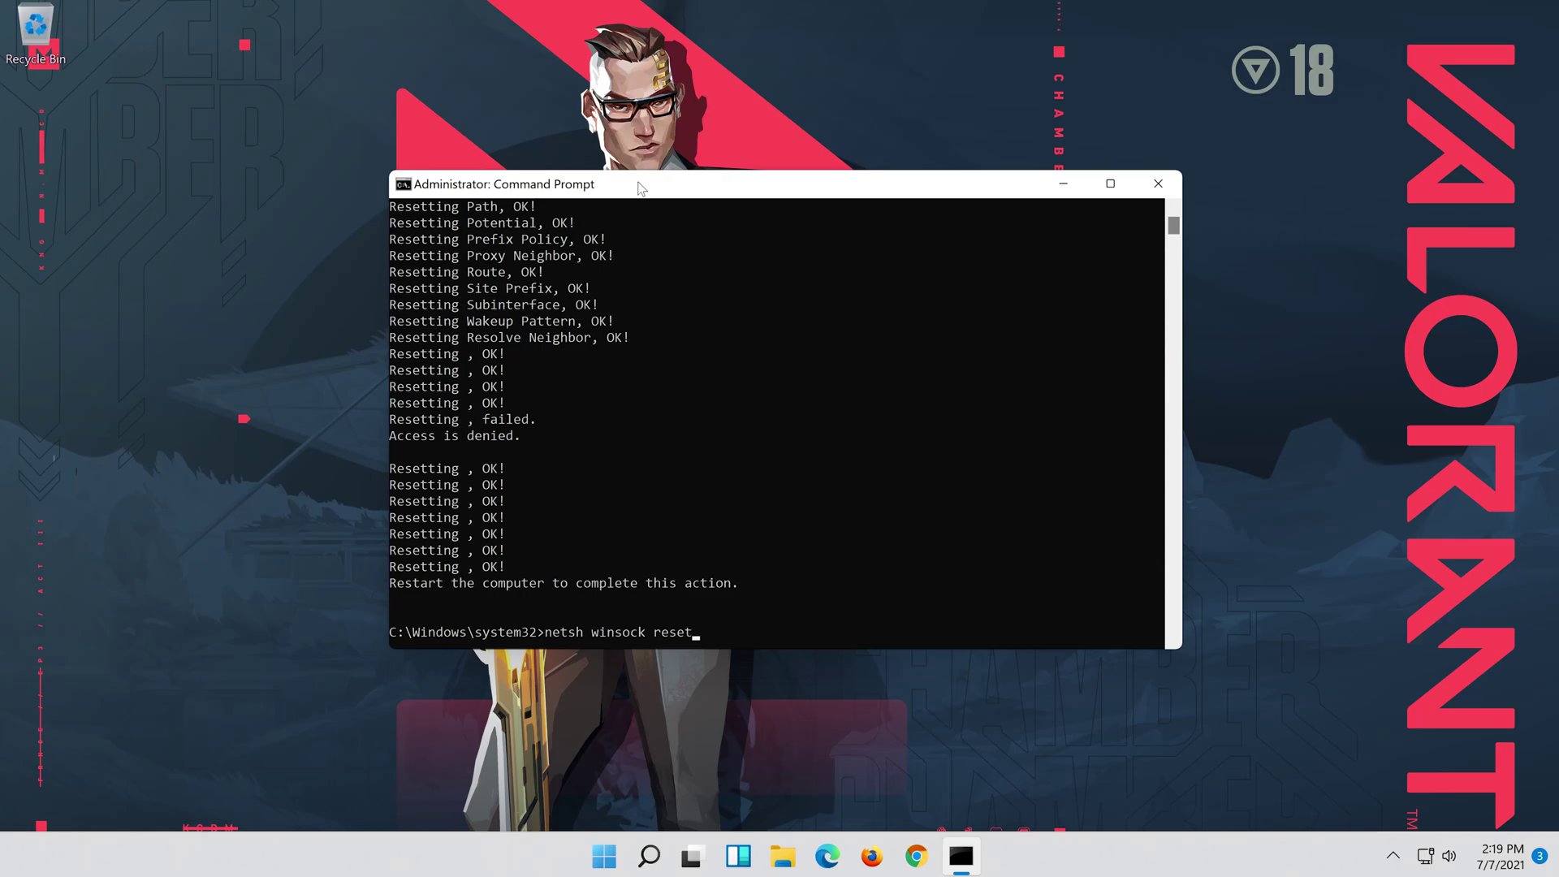
{"action": "key", "text": "Return"}
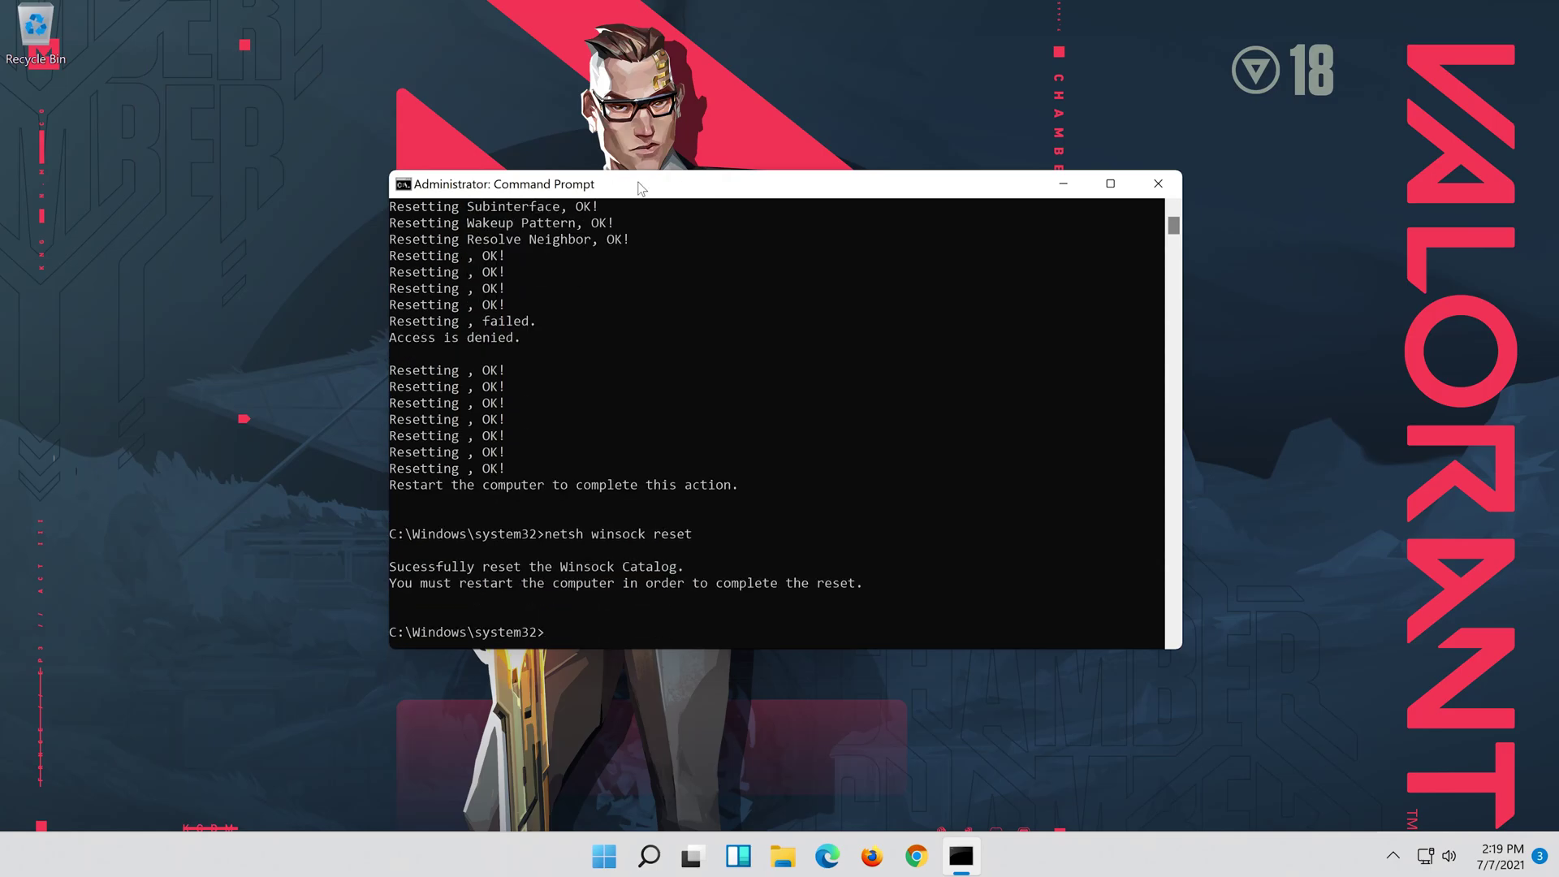
{"action": "type", "text": "ipconfig"}
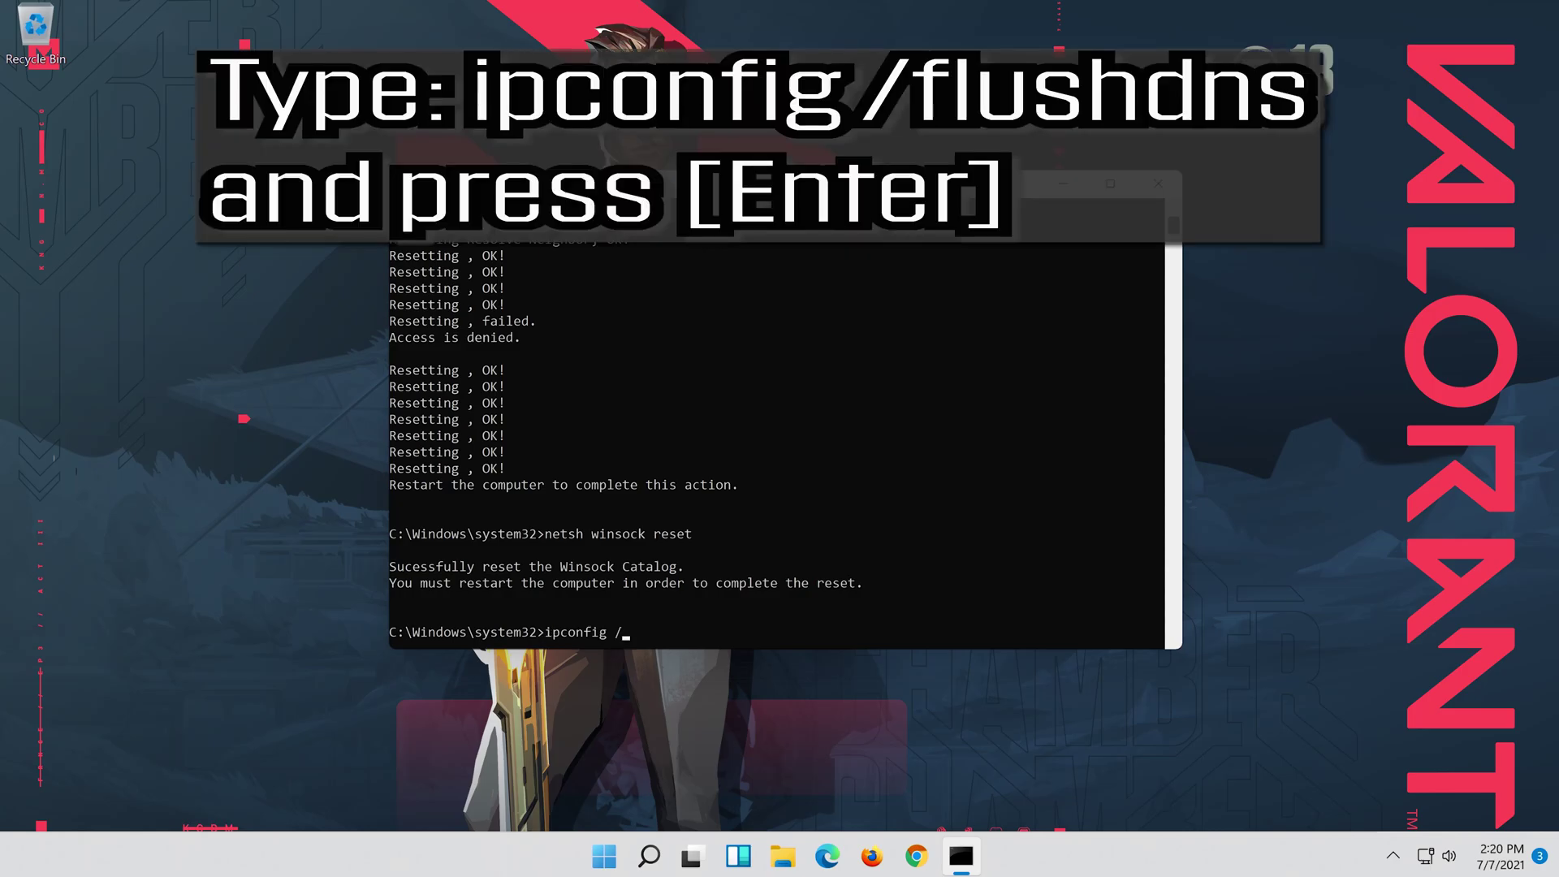
{"action": "type", "text": " /flushdns"}
Step: Flush the DNS resolver cache with ipconfig /flushdns, then exit Command Prompt
{"action": "key", "text": "Return"}
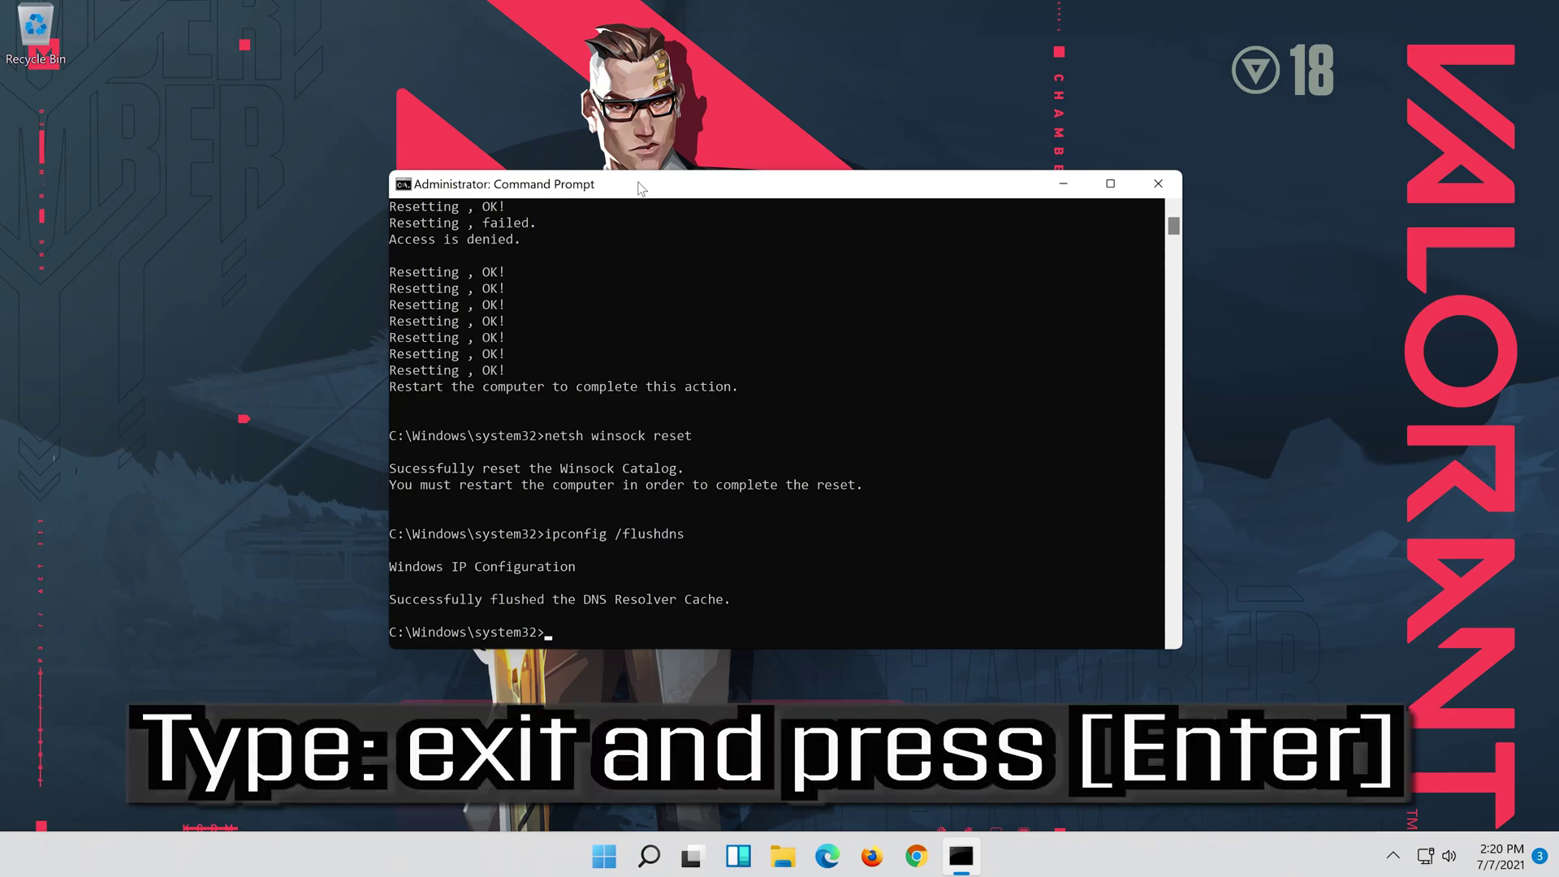
{"action": "type", "text": "exit"}
{"action": "key", "text": "Return"}
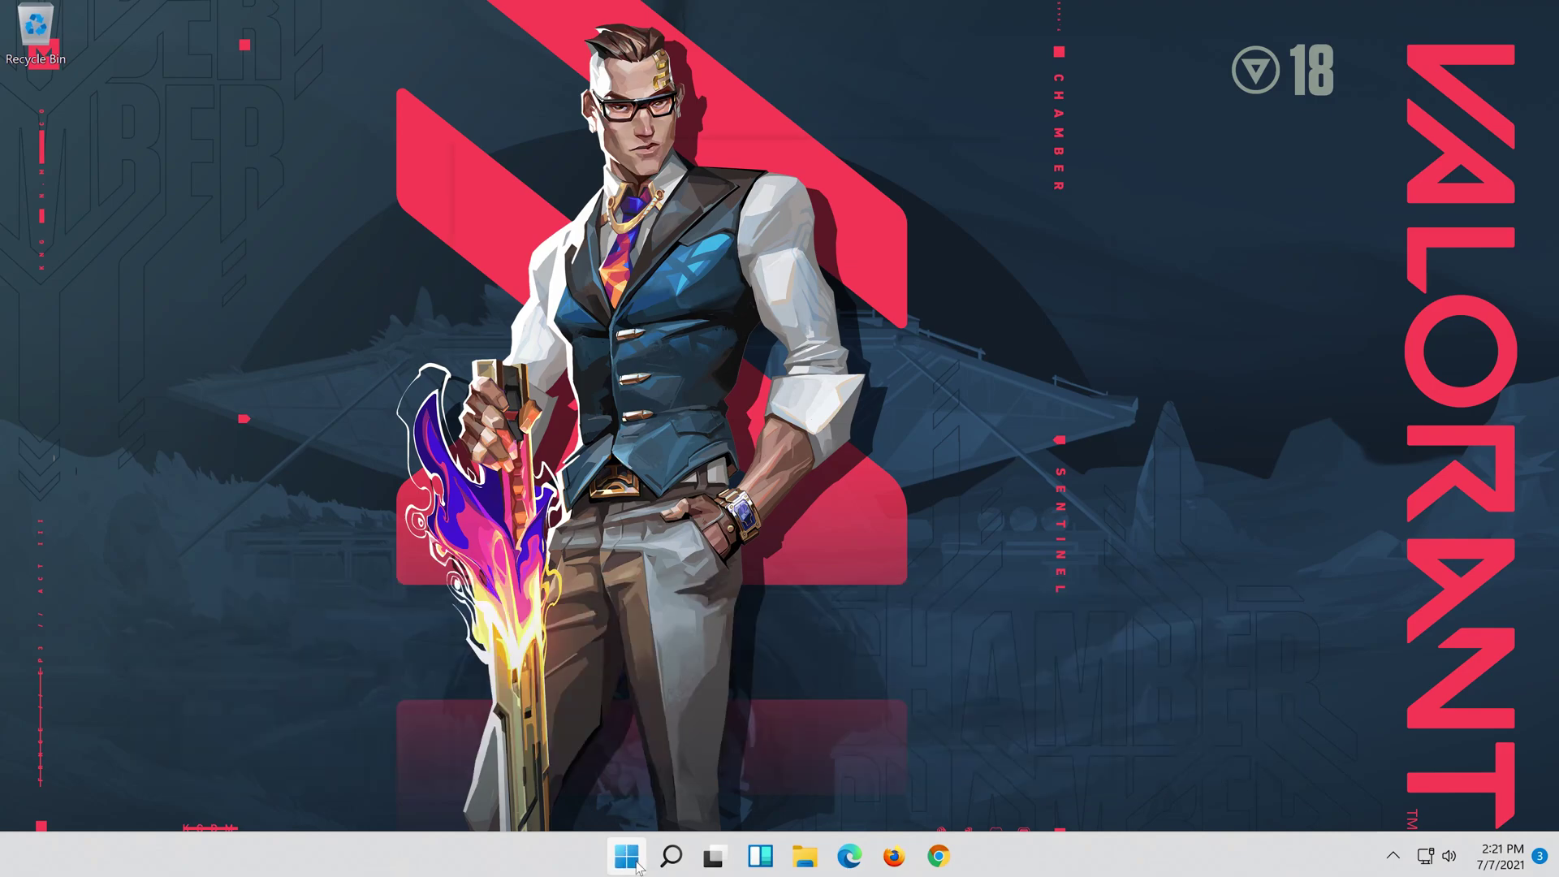
Step: Restart the PC from the Start menu's power options
{"action": "left_click", "coordinate": [629, 858]}
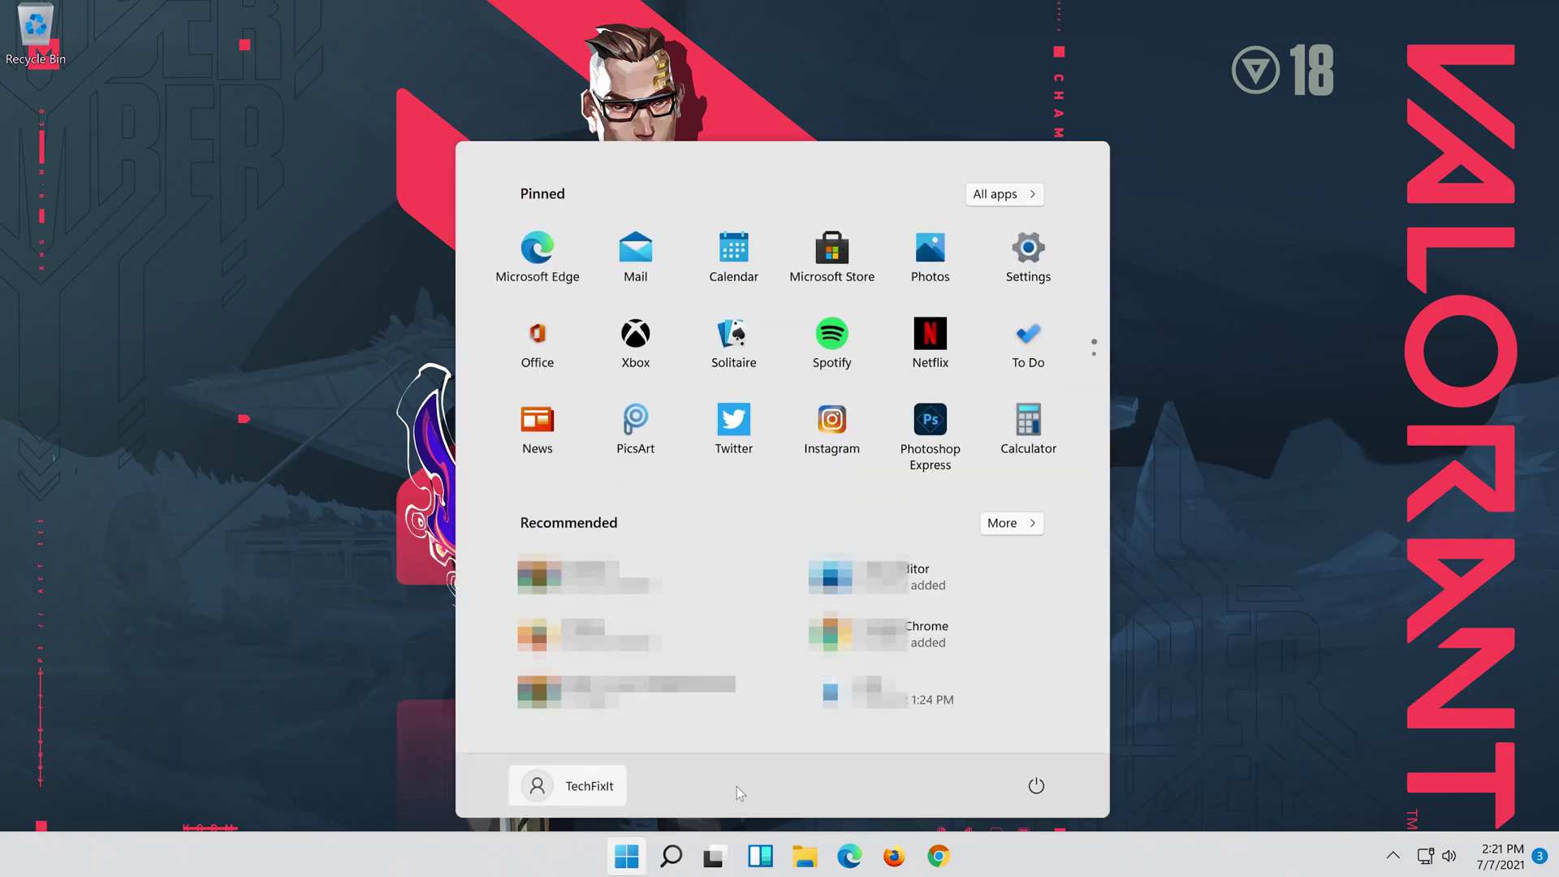
{"action": "left_click", "coordinate": [1035, 791]}
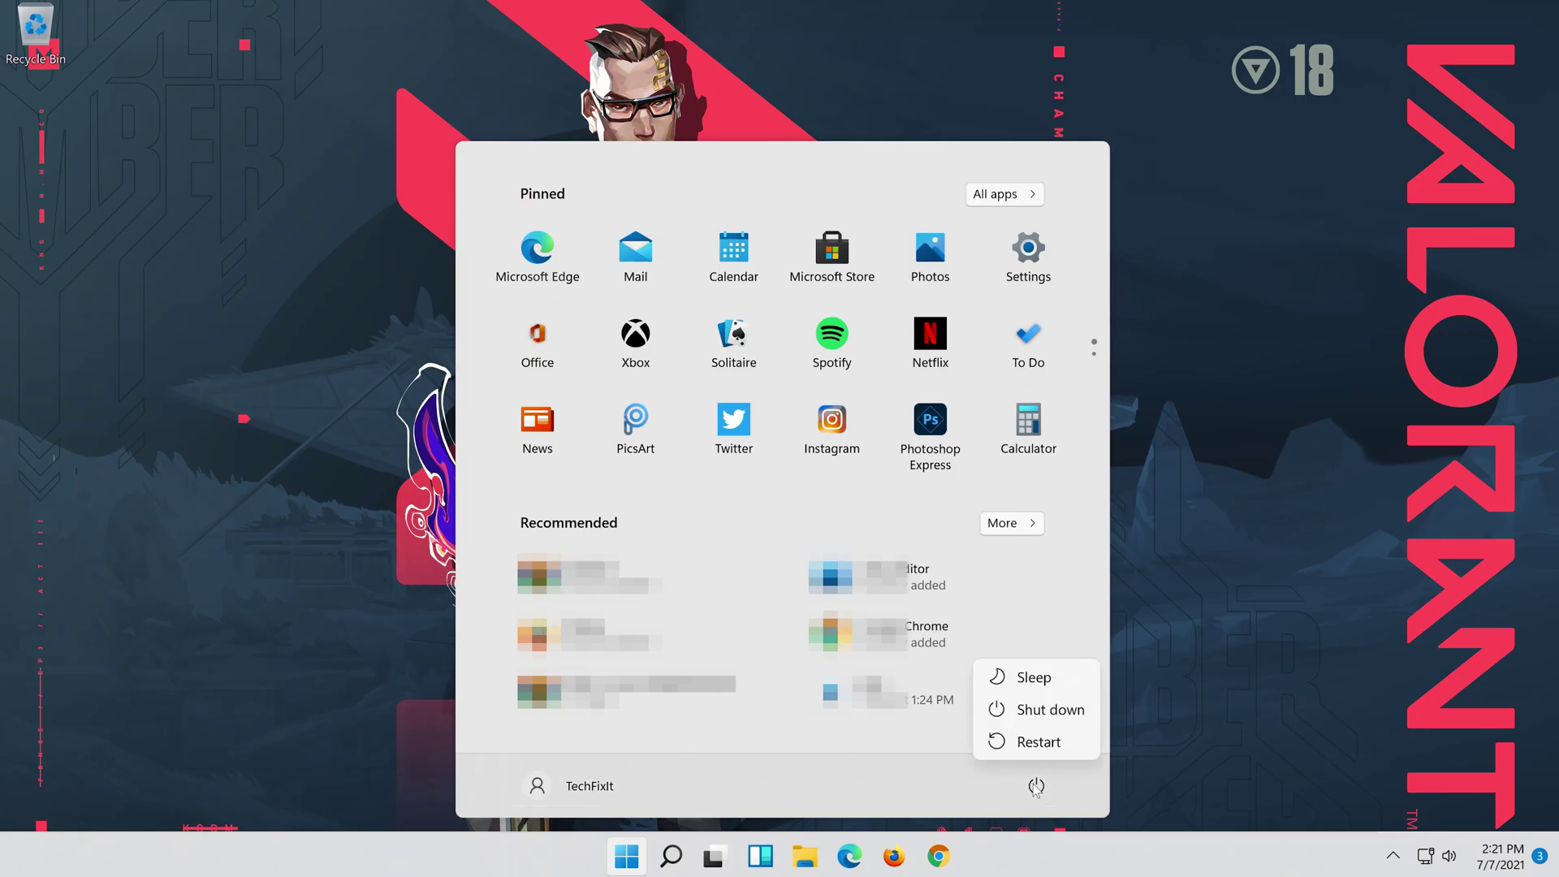
{"action": "left_click", "coordinate": [1035, 742]}
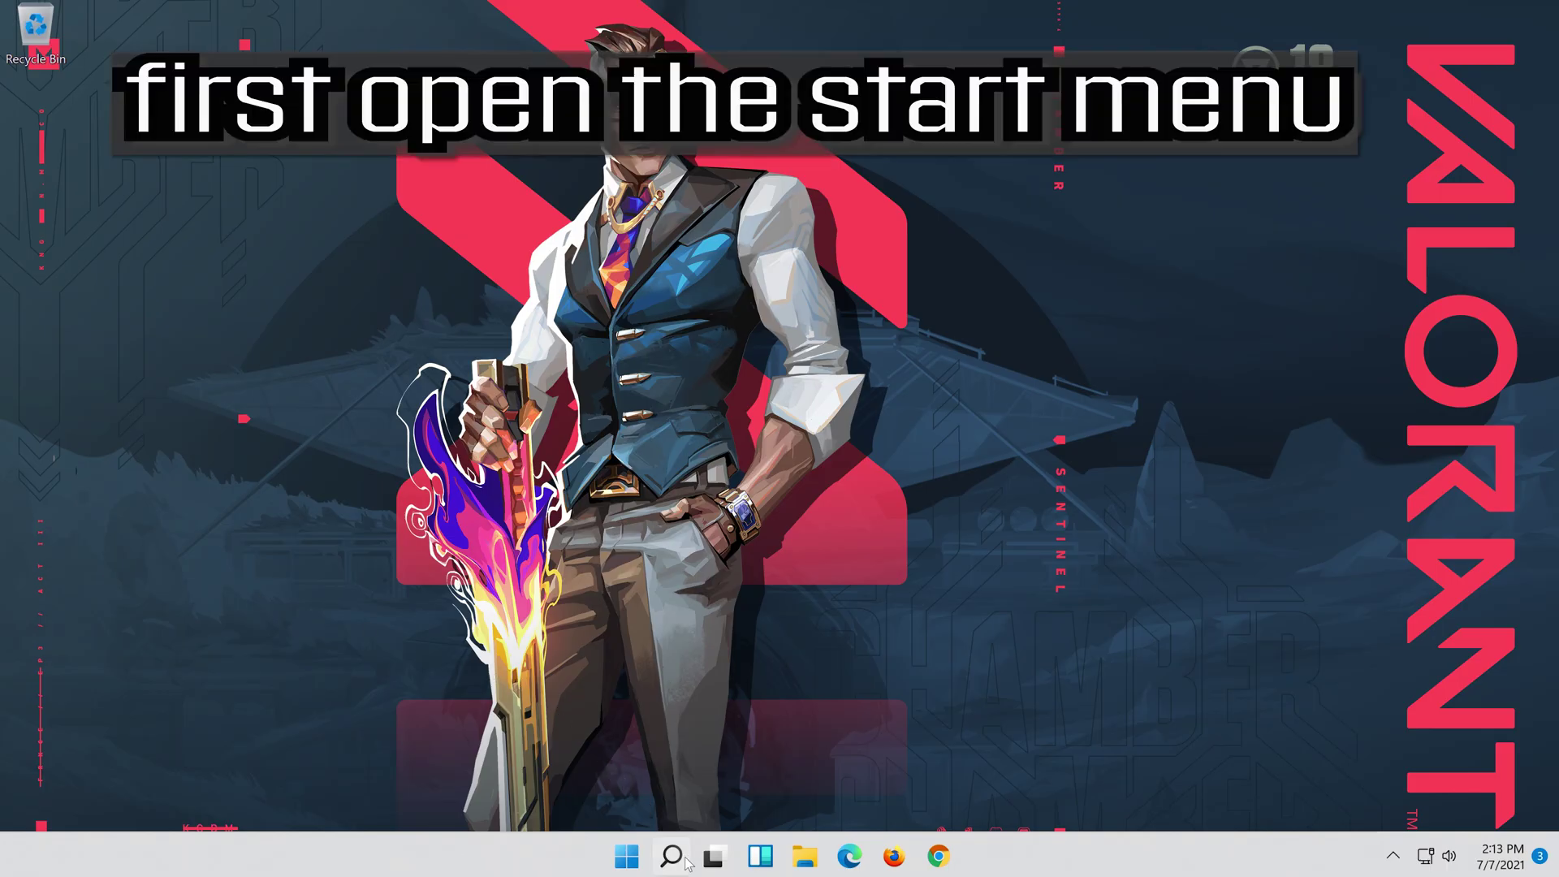
Step: Search 'settings' and launch the Settings app from Best match
{"action": "left_click", "coordinate": [686, 861]}
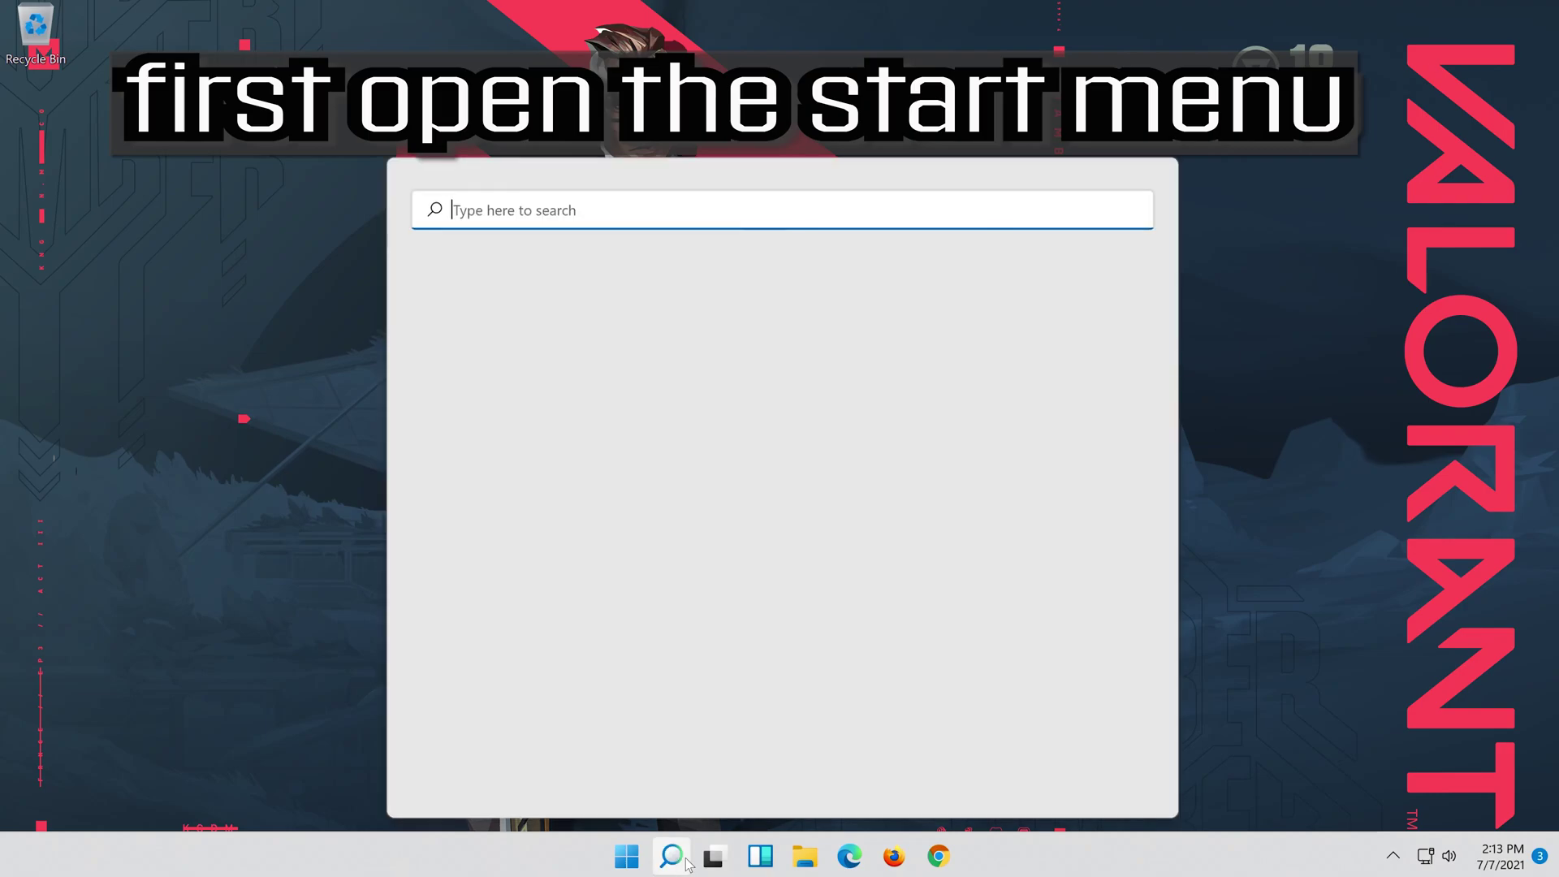
{"action": "type", "text": "settings"}
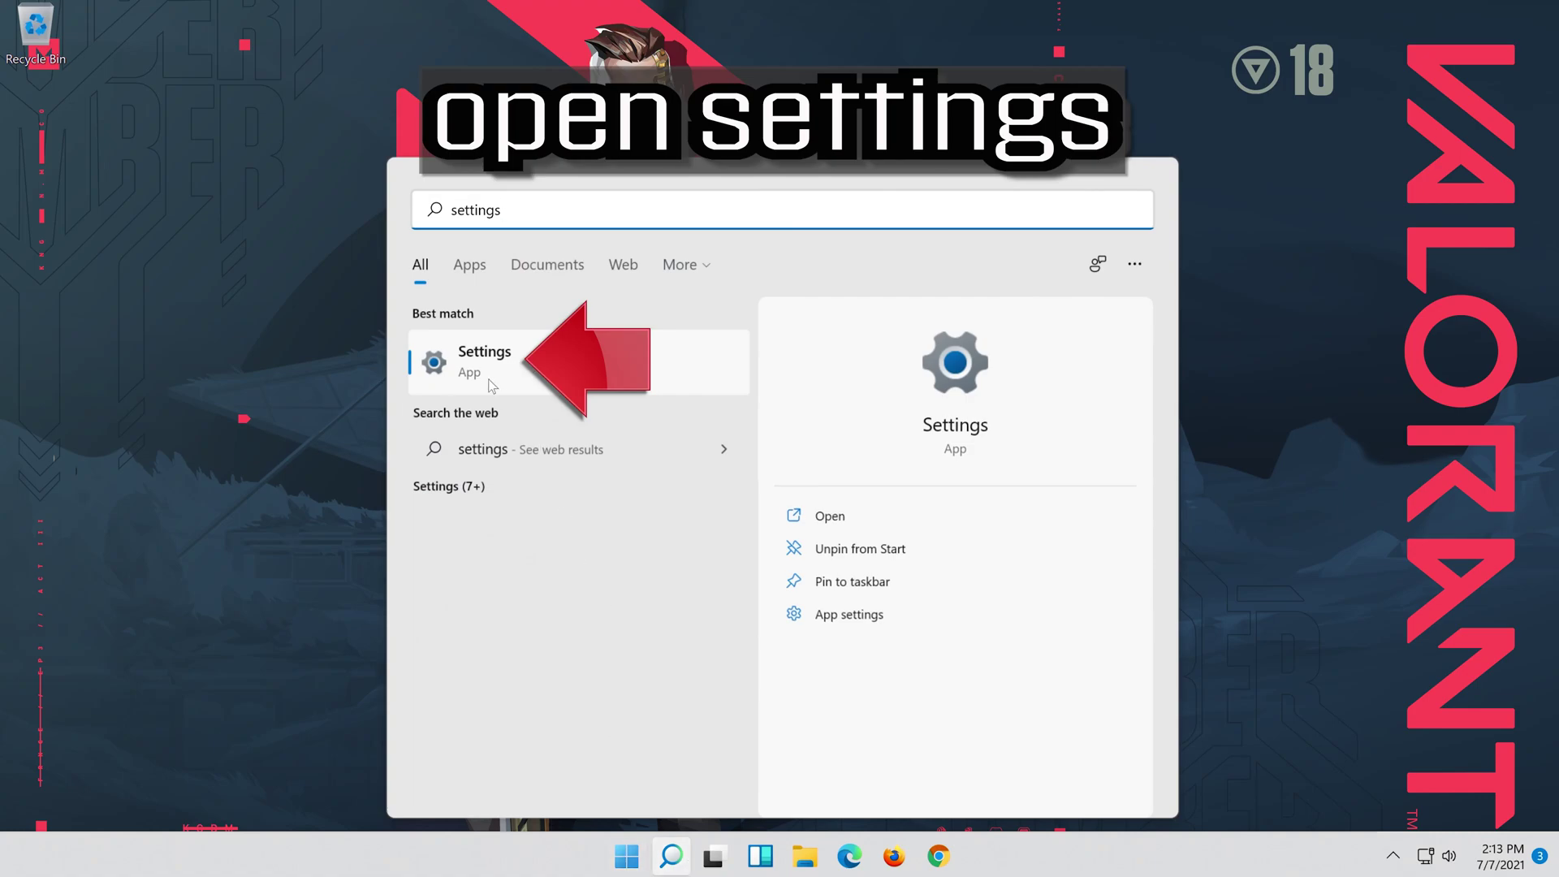
{"action": "left_click", "coordinate": [557, 372]}
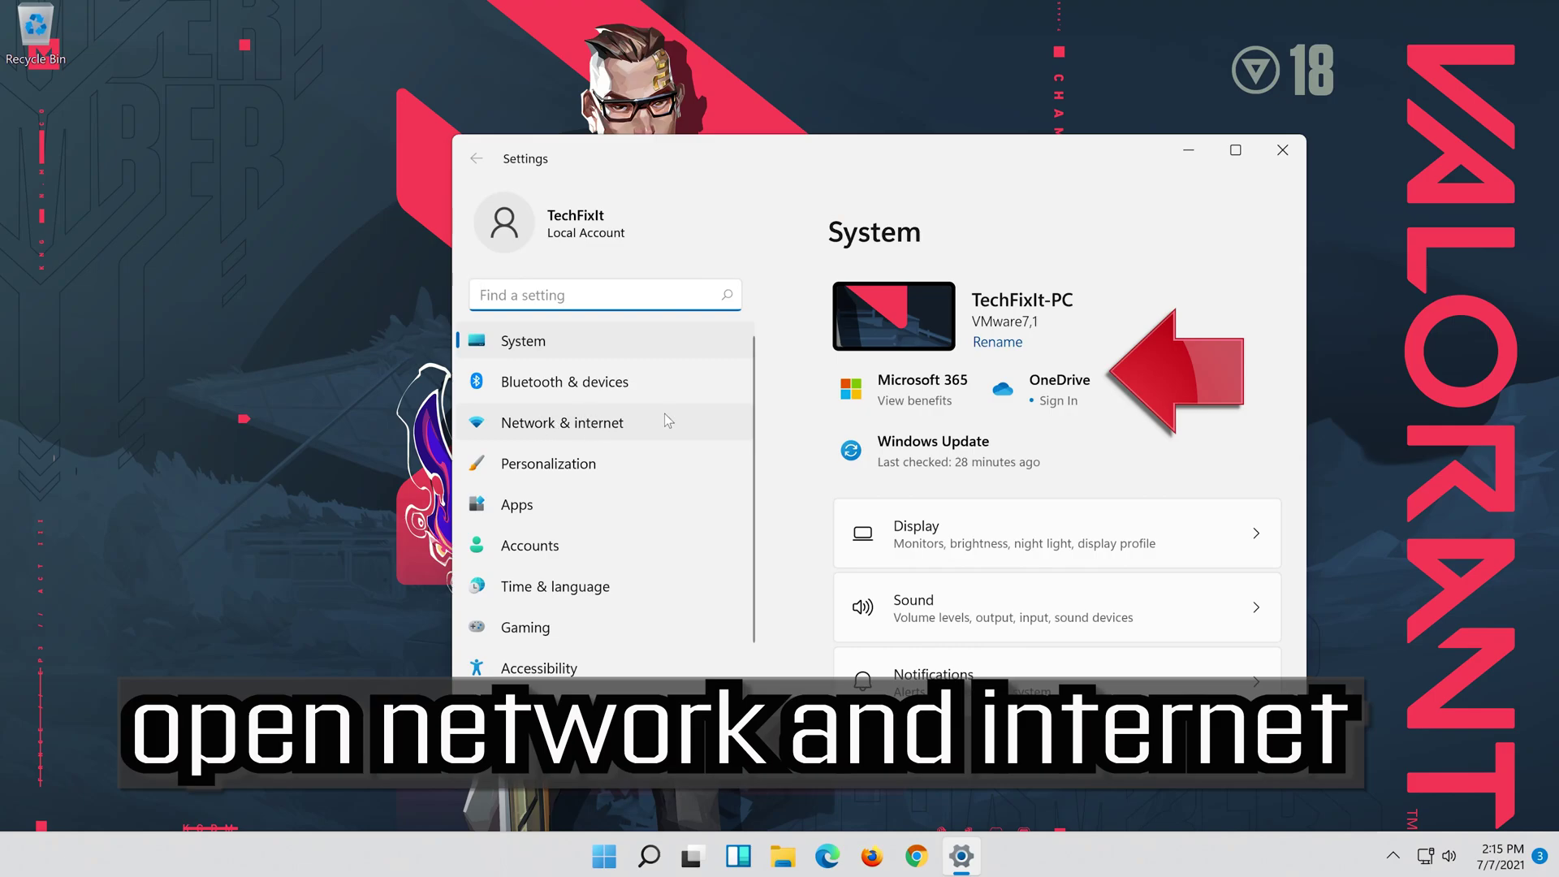
Step: Navigate Network & internet > Advanced network settings to the Network reset page
{"action": "left_click", "coordinate": [603, 428]}
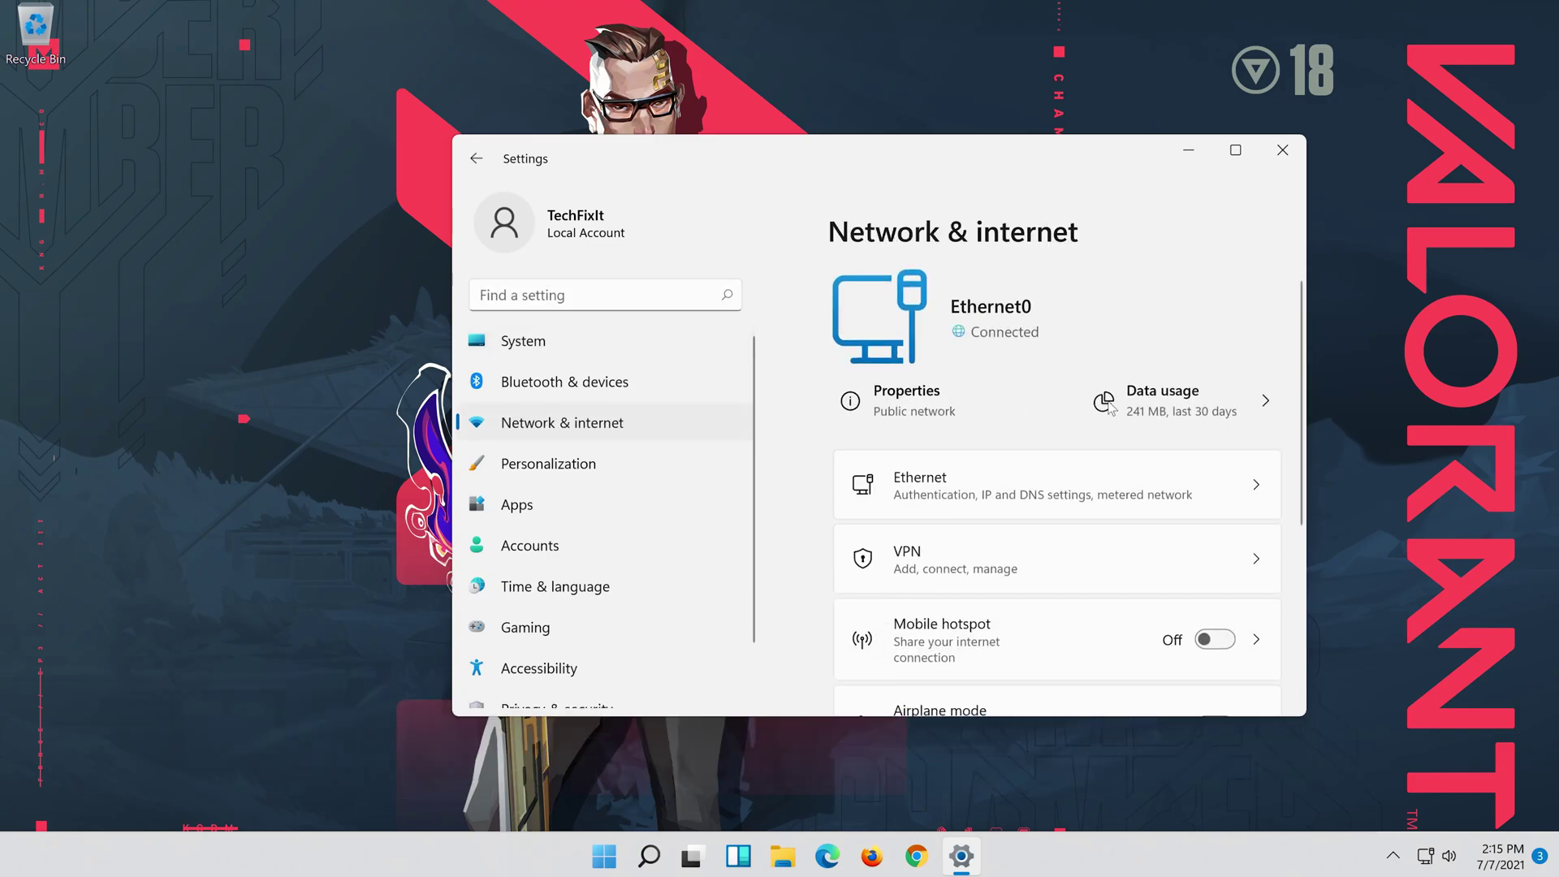
{"action": "scroll", "coordinate": [1121, 407], "scroll_direction": "down", "scroll_amount": 4}
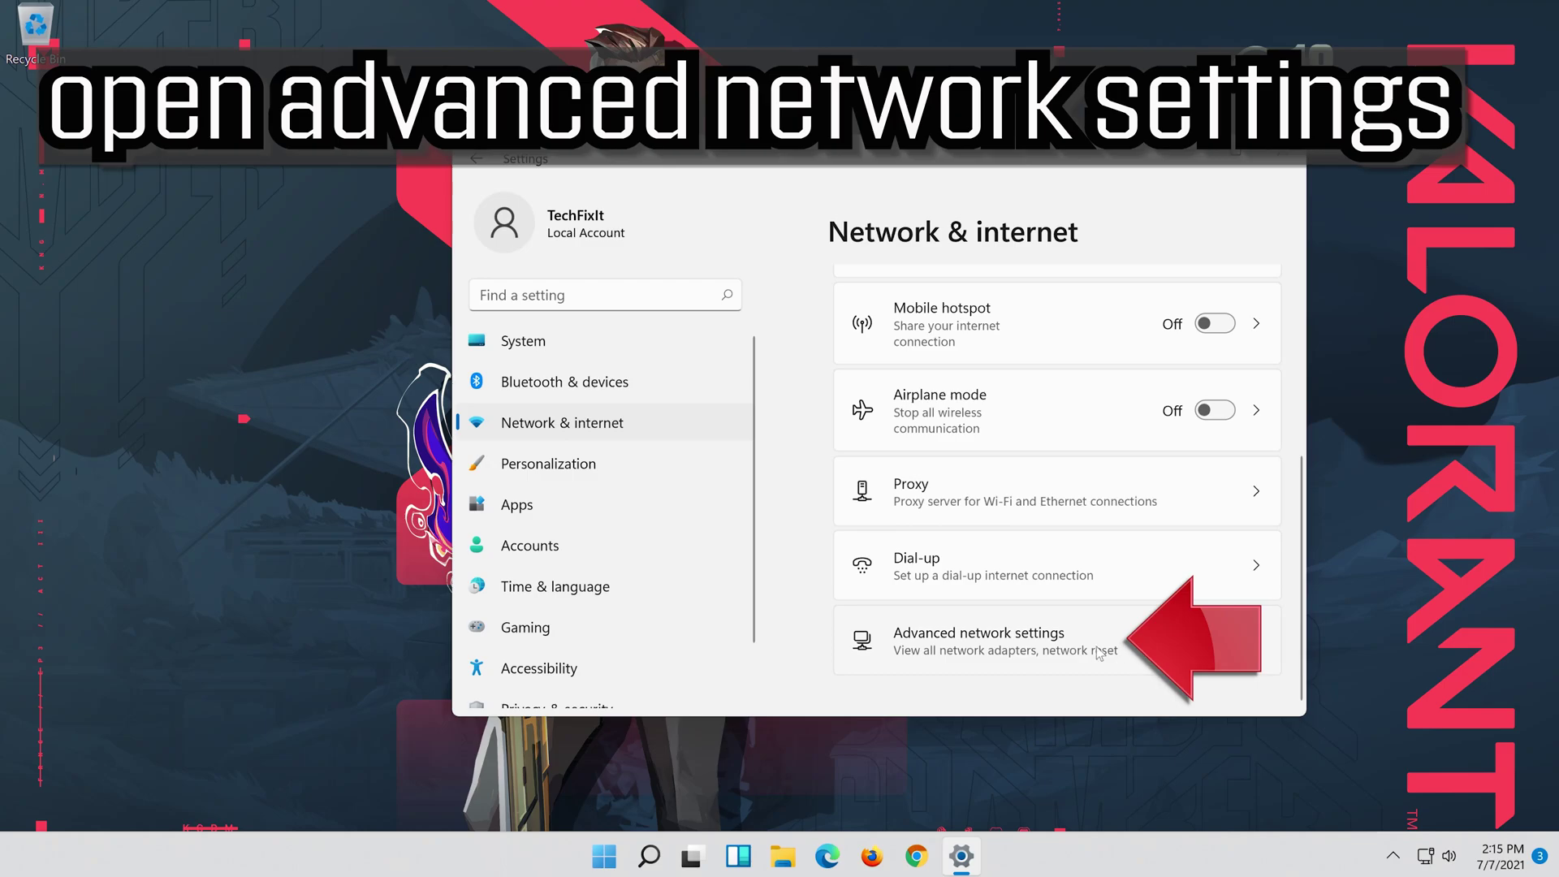
{"action": "left_click", "coordinate": [957, 647]}
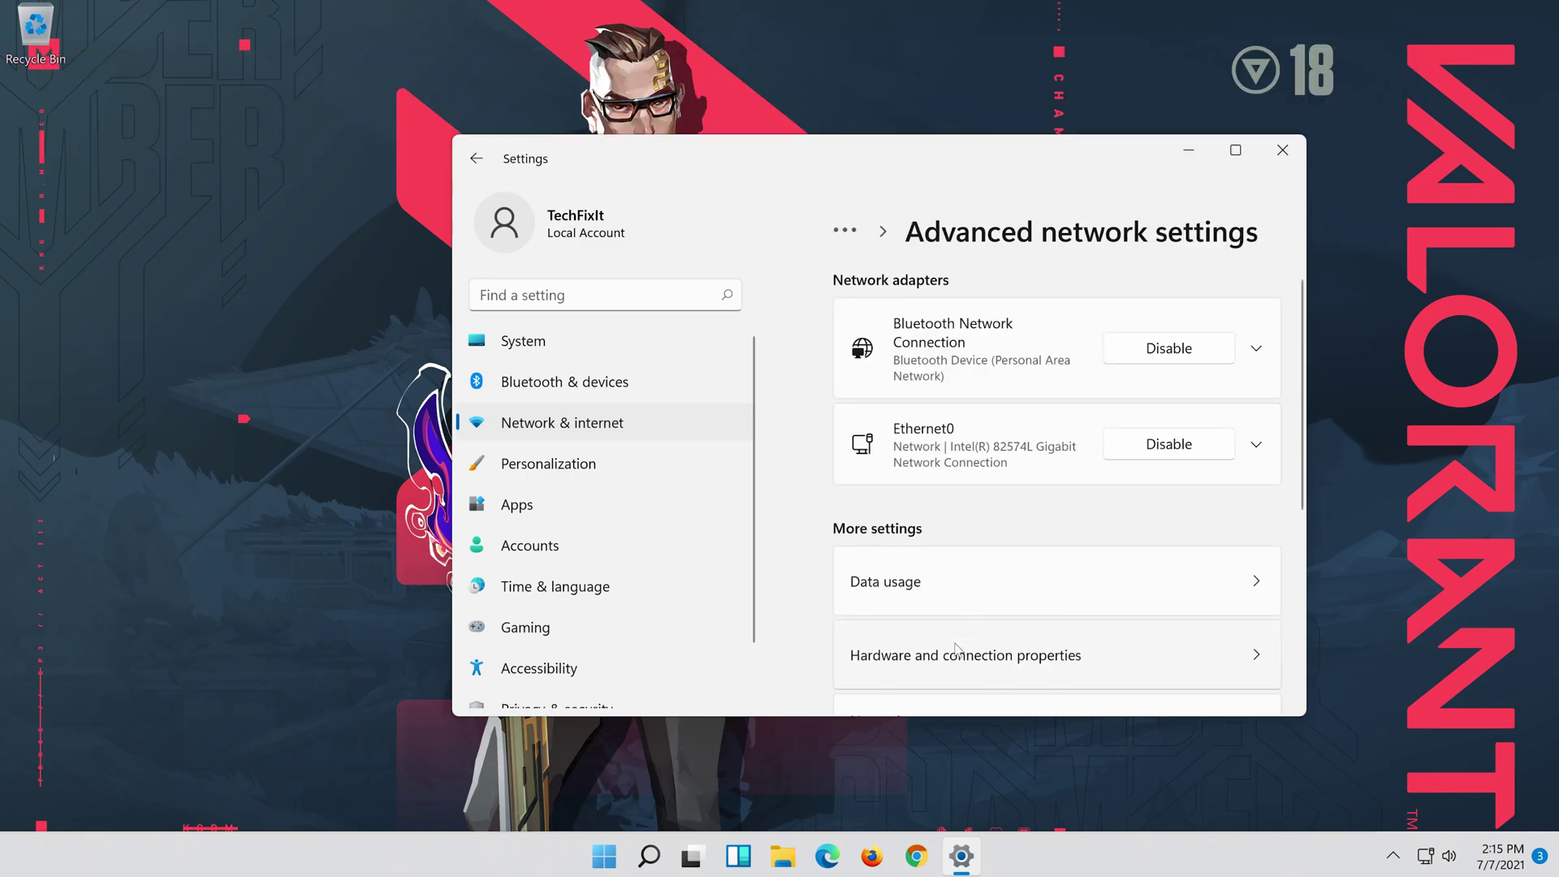
{"action": "scroll", "coordinate": [956, 648], "scroll_direction": "down", "scroll_amount": 3}
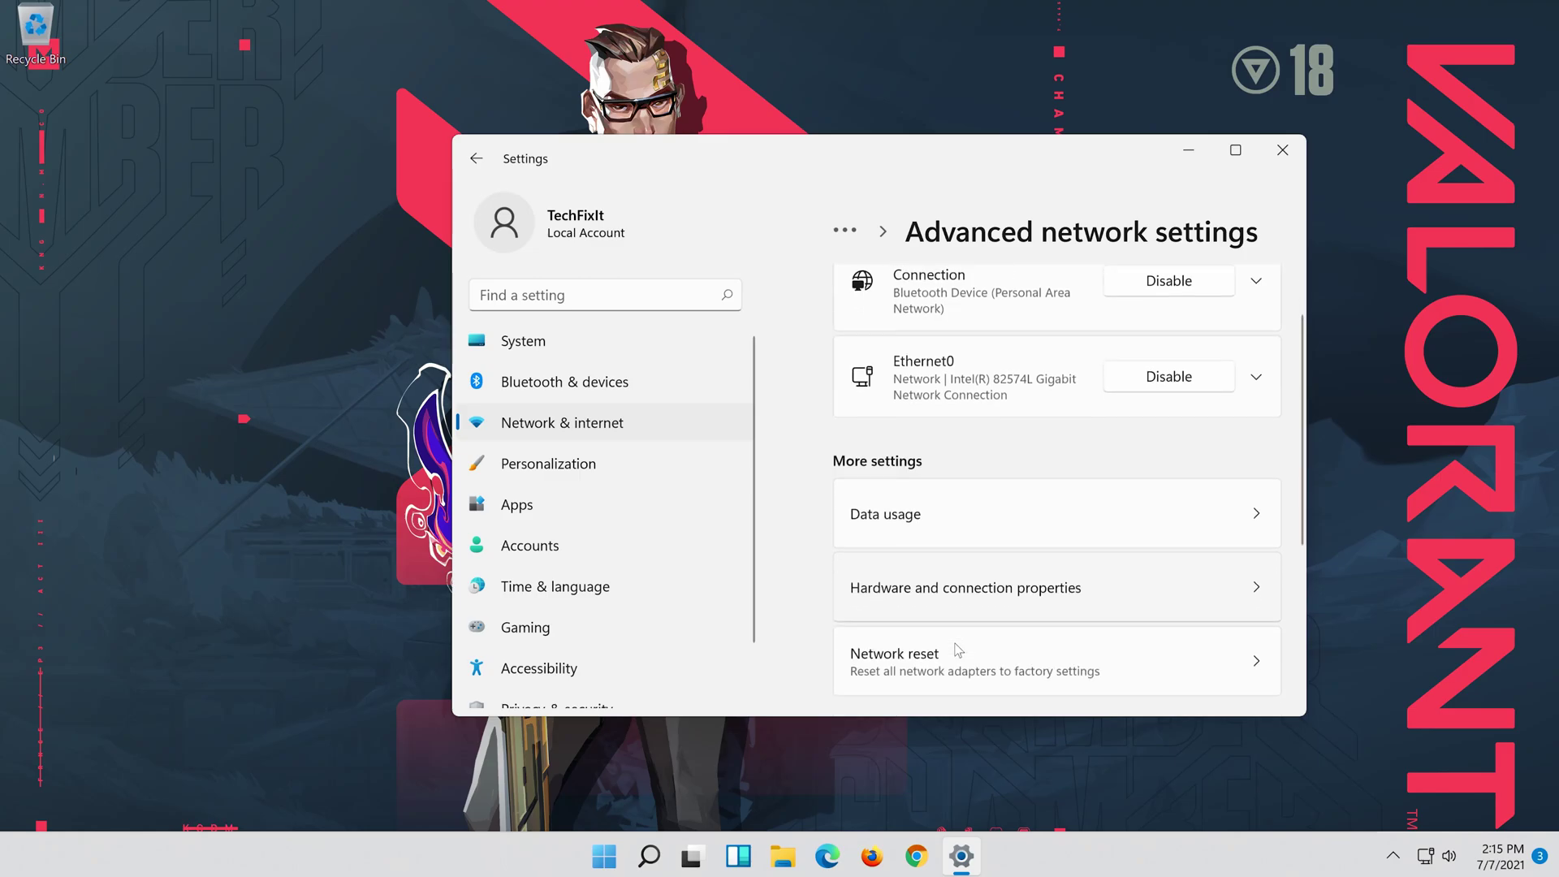
{"action": "scroll", "coordinate": [943, 569], "scroll_direction": "up", "scroll_amount": 1}
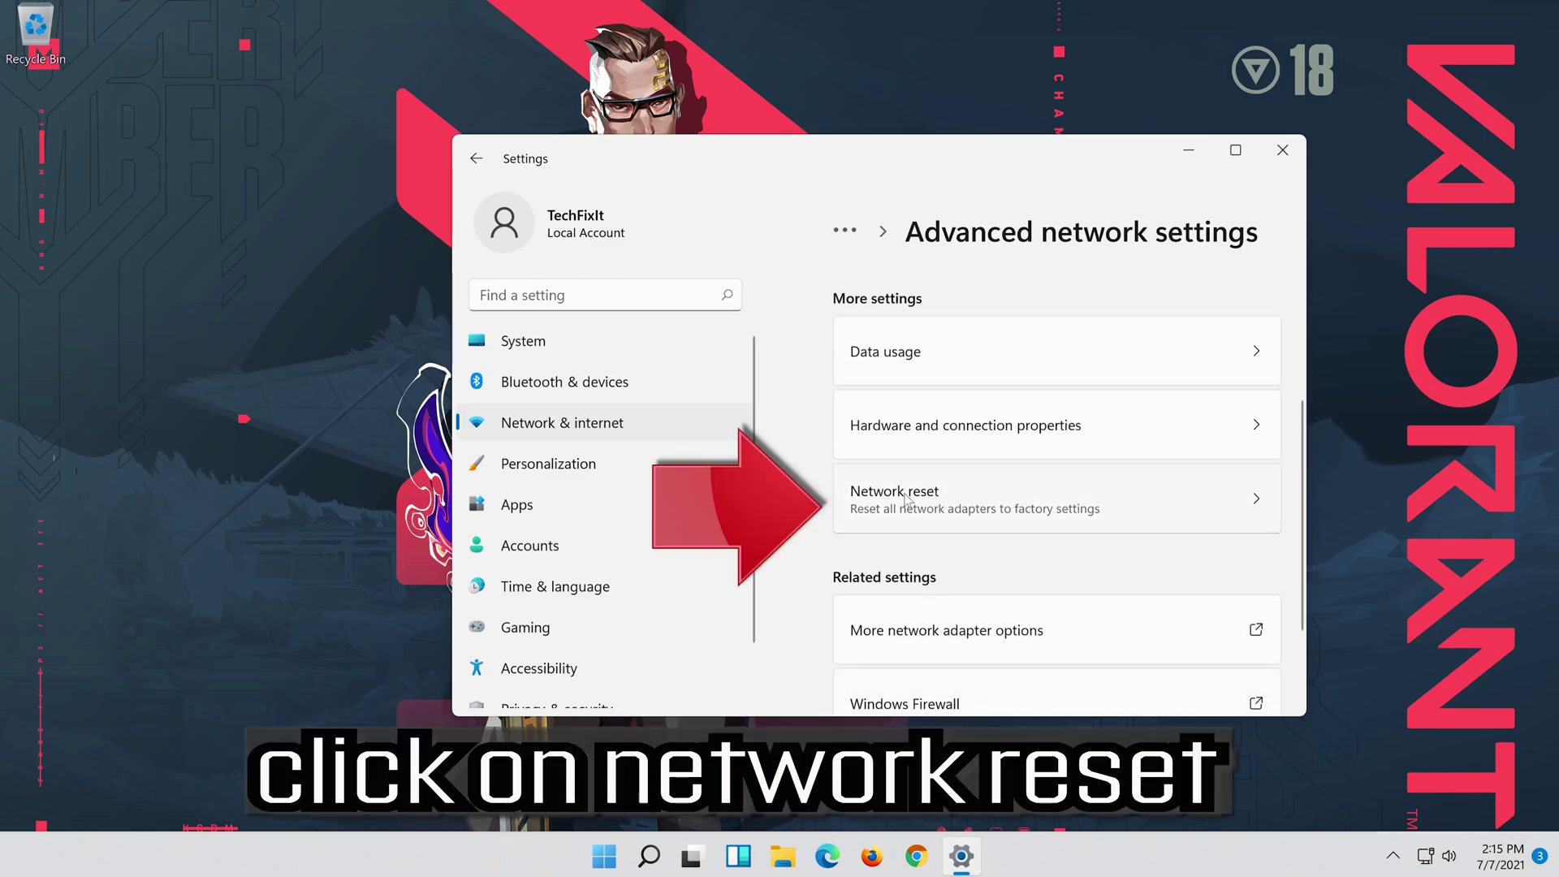
{"action": "left_click", "coordinate": [1084, 493]}
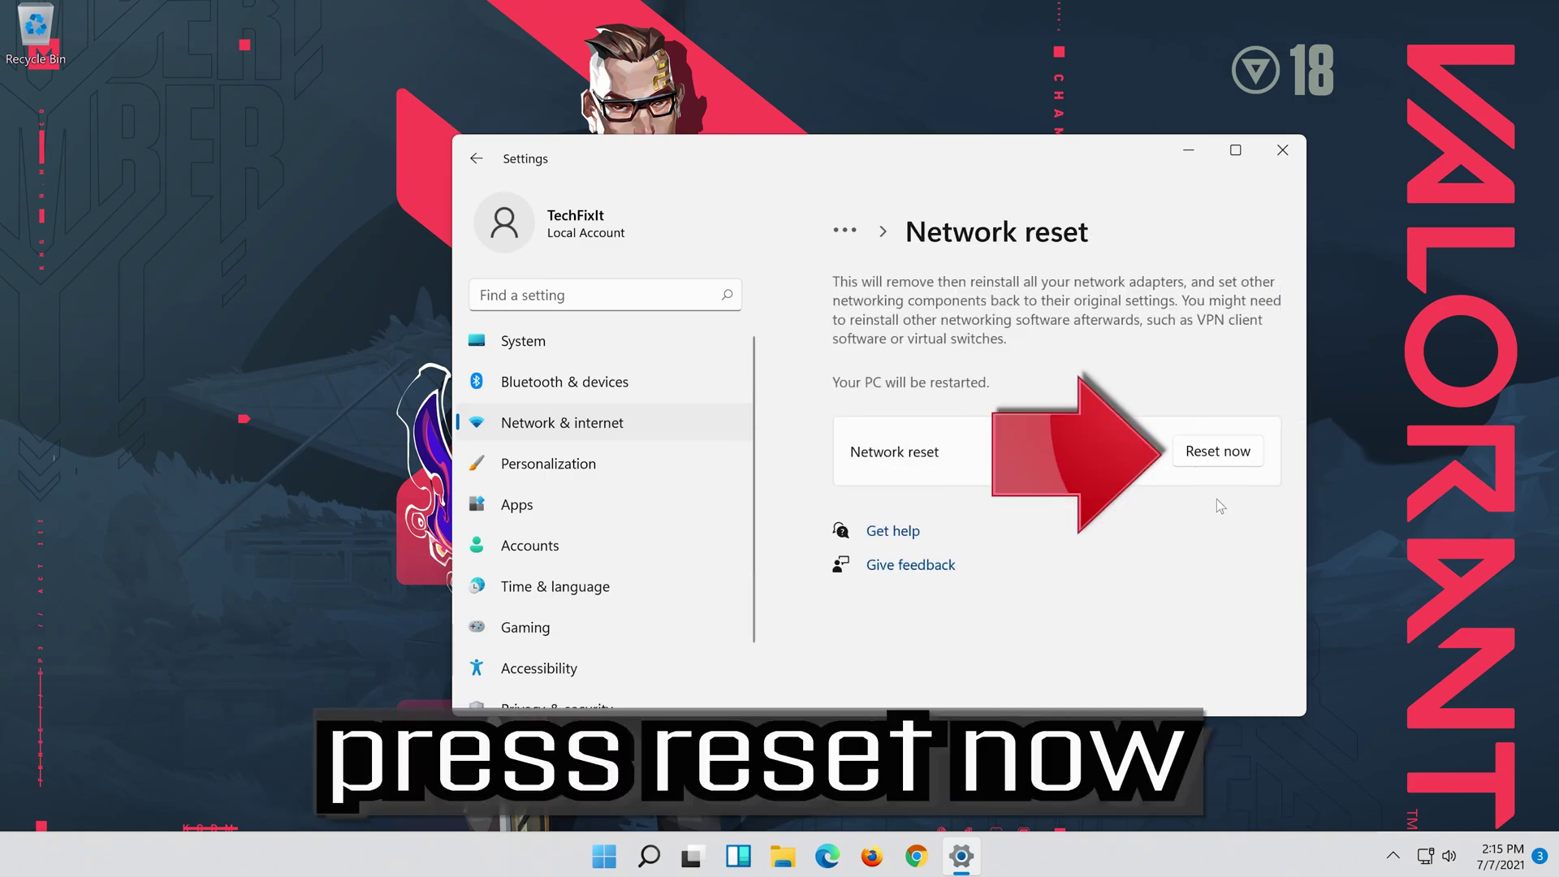
Step: Start the network reset and confirm it with Yes at the 'reset your network settings?' prompt
{"action": "left_click", "coordinate": [1227, 449]}
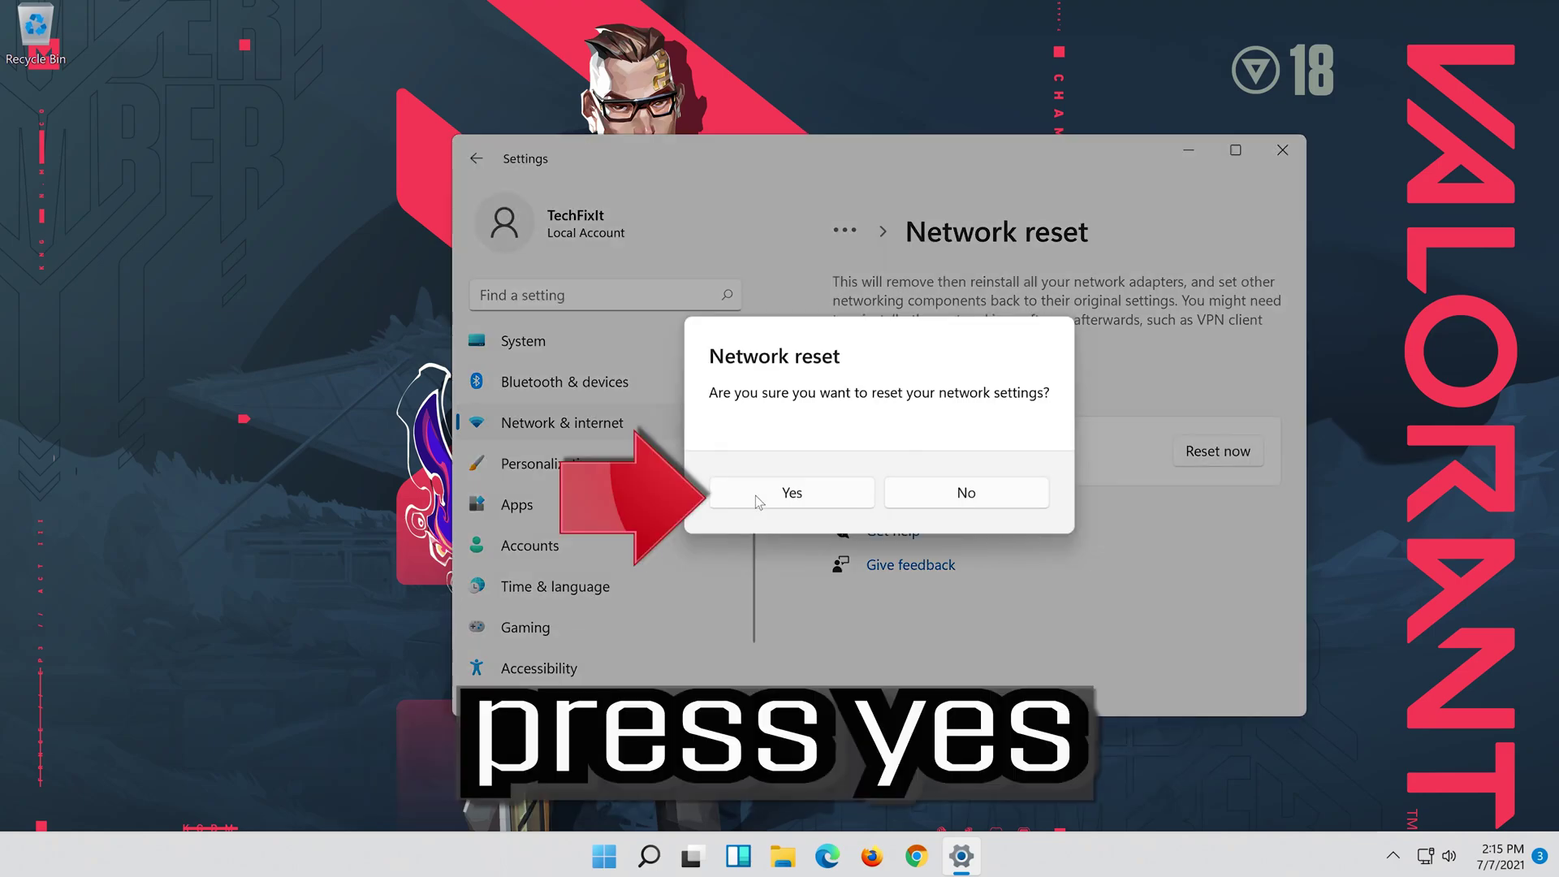
{"action": "left_click", "coordinate": [806, 497]}
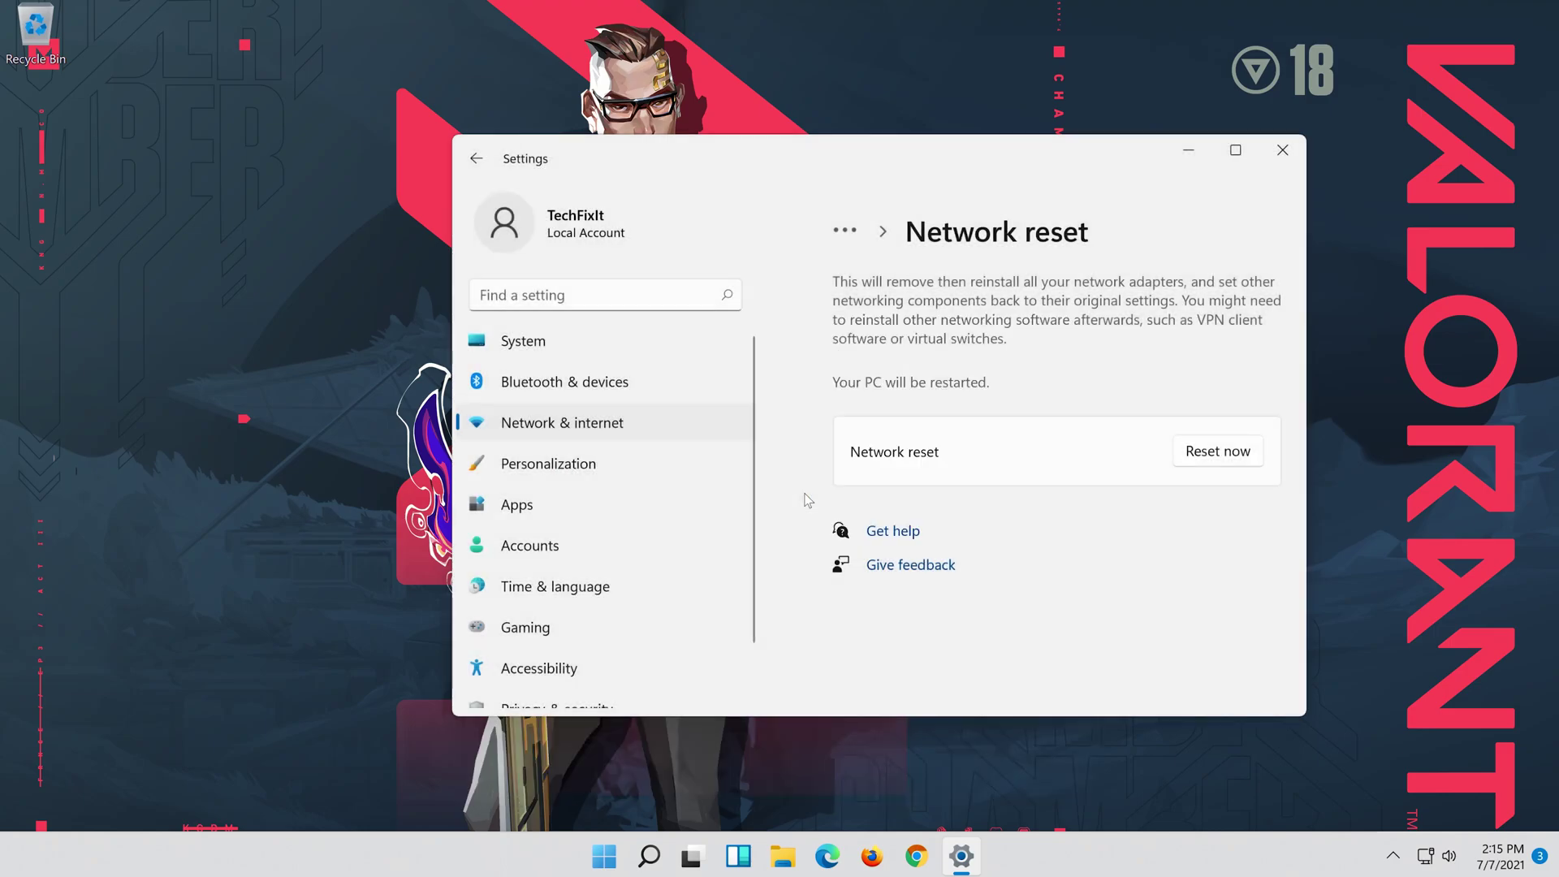